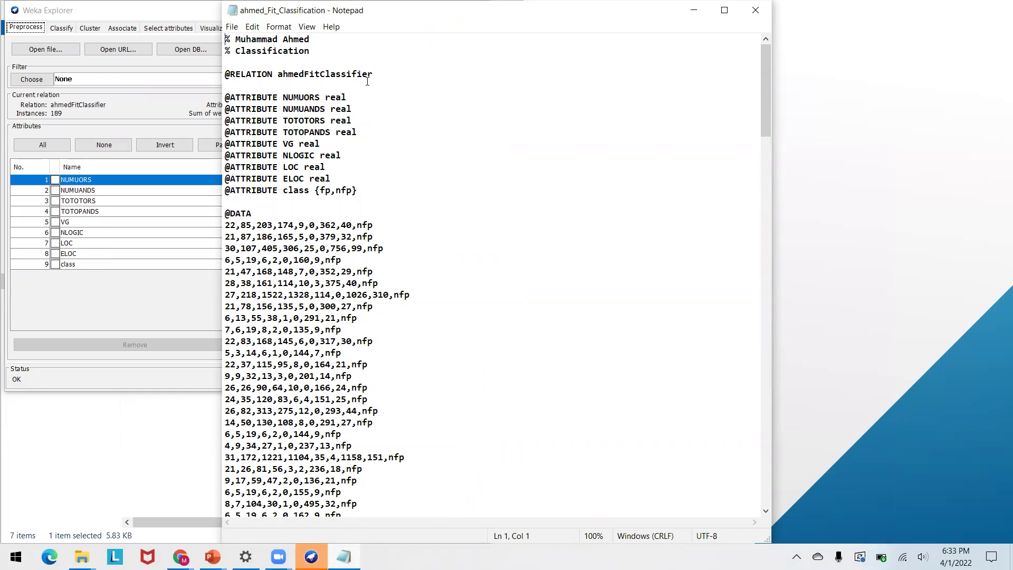
# Step: Open ahmed_Fit_Regression from the Data folder in Notepad and stretch its window to full screen height
pyautogui.click(363, 193)
pyautogui.click(282, 193)
pyautogui.moveTo(82, 557)
pyautogui.click(53, 506)
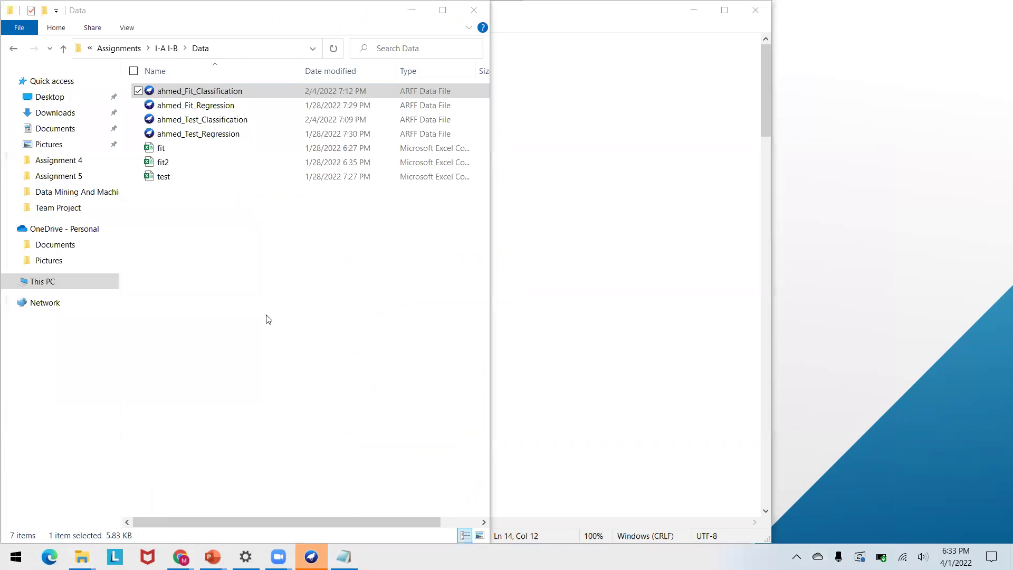
pyautogui.click(184, 110)
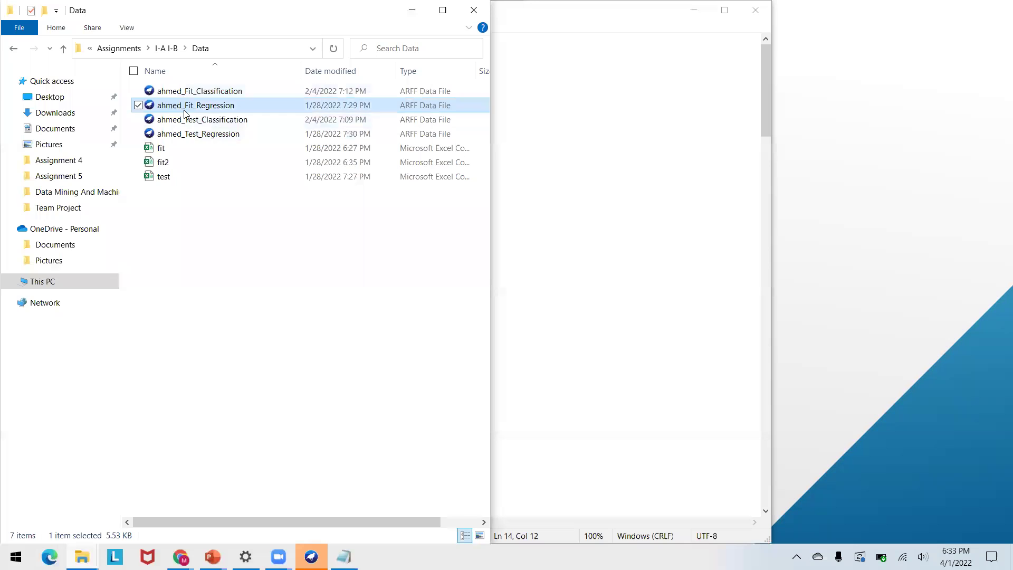
pyautogui.rightClick(184, 110)
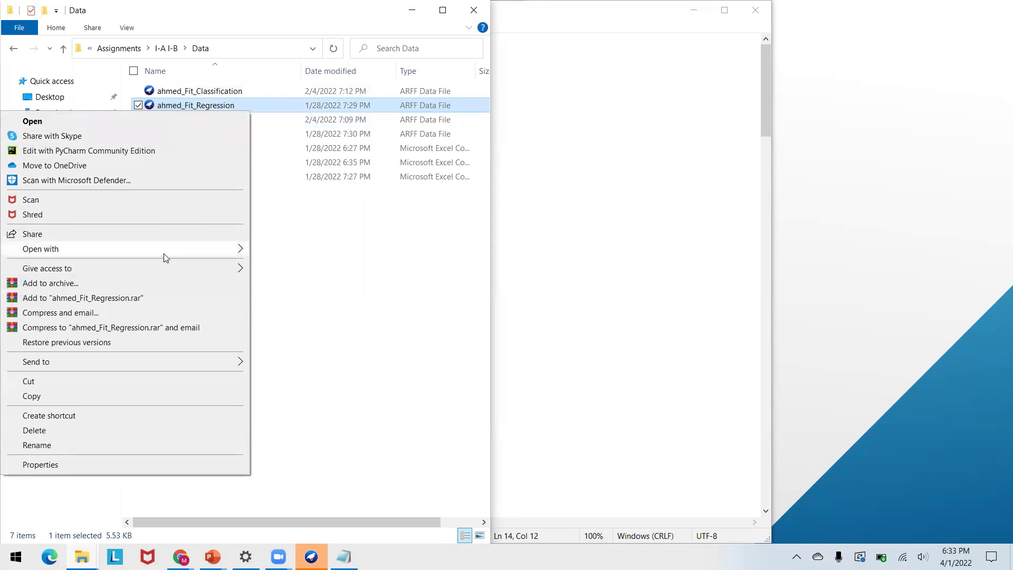
pyautogui.moveTo(163, 254)
pyautogui.click(271, 251)
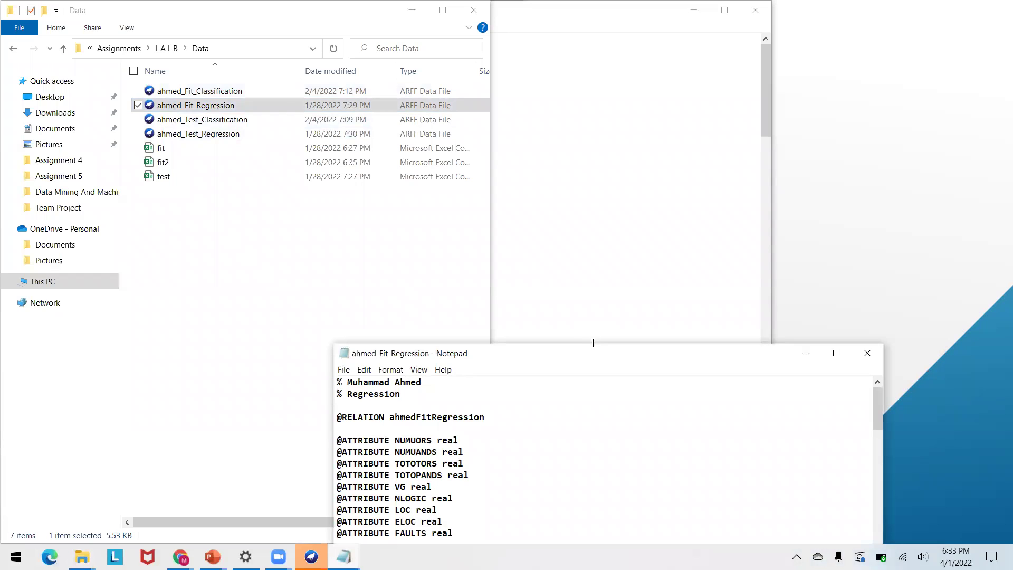
pyautogui.doubleClick(593, 343)
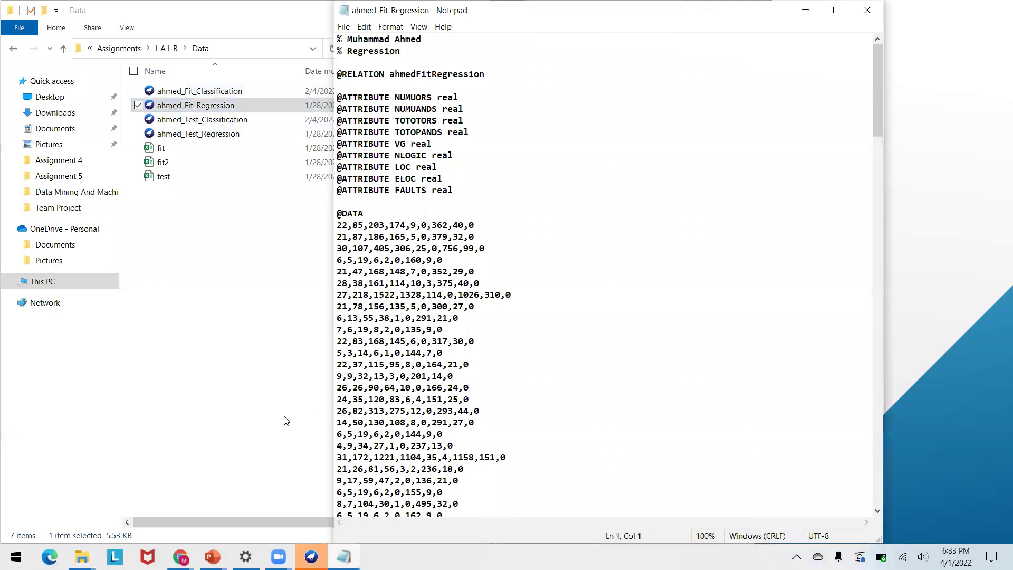
# Step: Bring up the ahmed_Fit_Classification Notepad window, narrow it and place it beside the regression file
pyautogui.moveTo(344, 555)
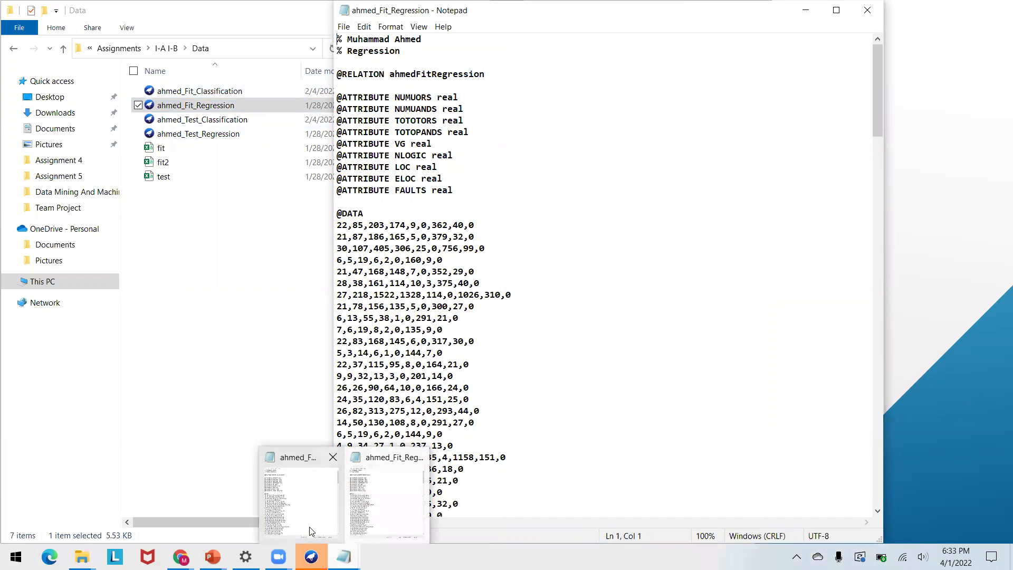
pyautogui.click(388, 517)
pyautogui.moveTo(343, 555)
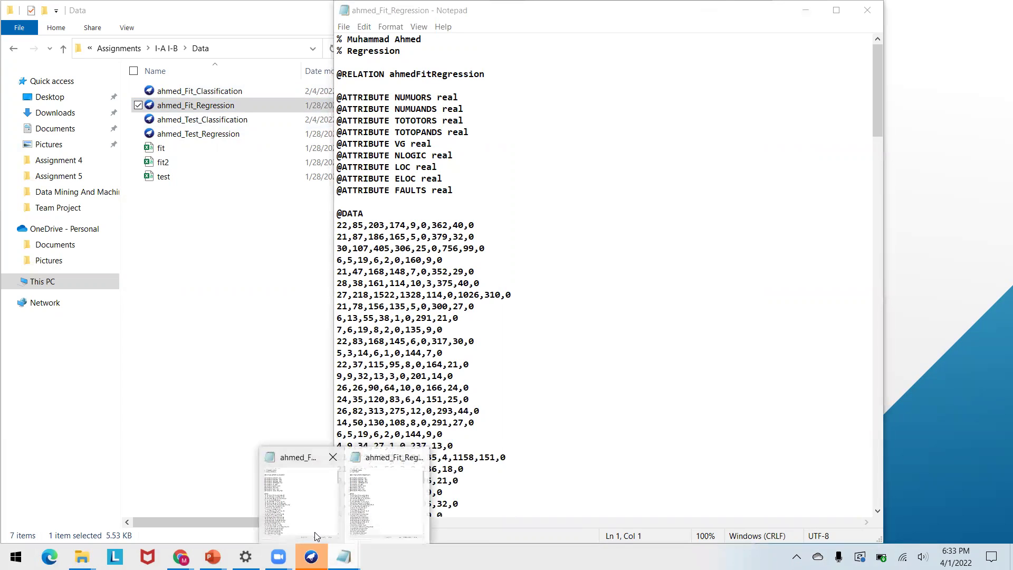
pyautogui.click(315, 532)
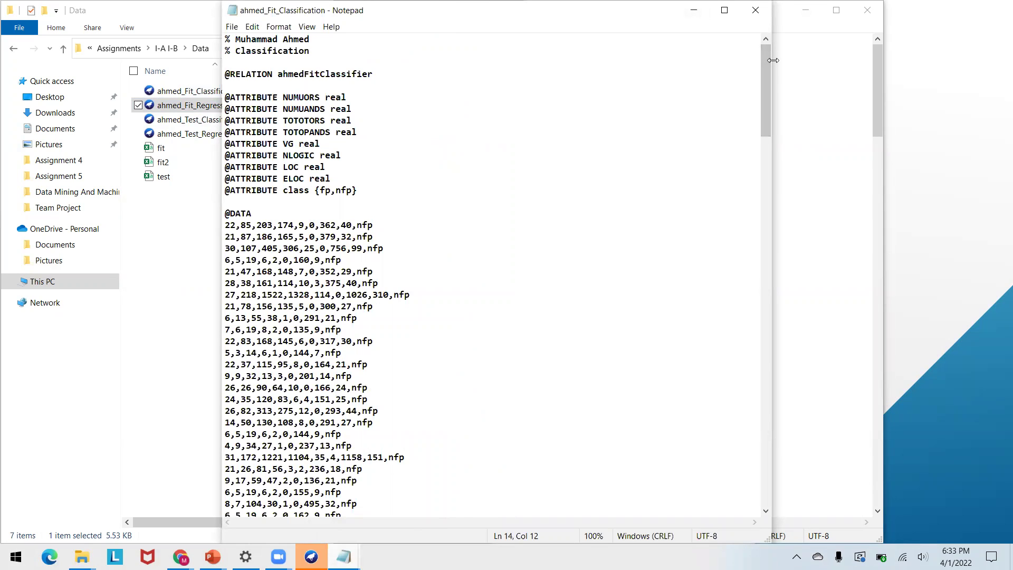
pyautogui.moveTo(773, 60); pyautogui.dragTo(494, 58)
pyautogui.moveTo(373, 24); pyautogui.dragTo(264, 23)
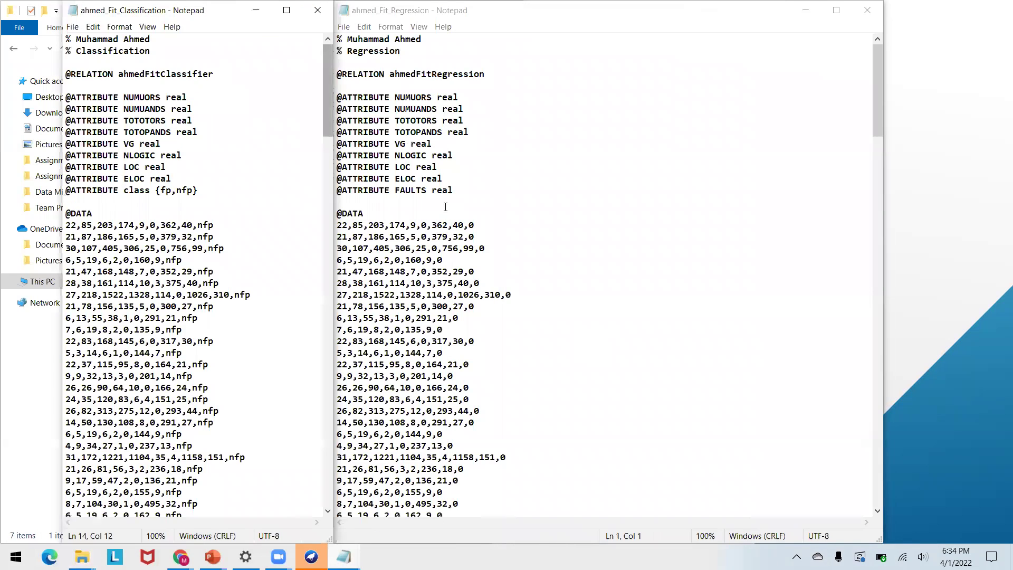
# Step: Compare the last attribute of both files: FAULTS in the regression file and class in the classification file
pyautogui.click(396, 191)
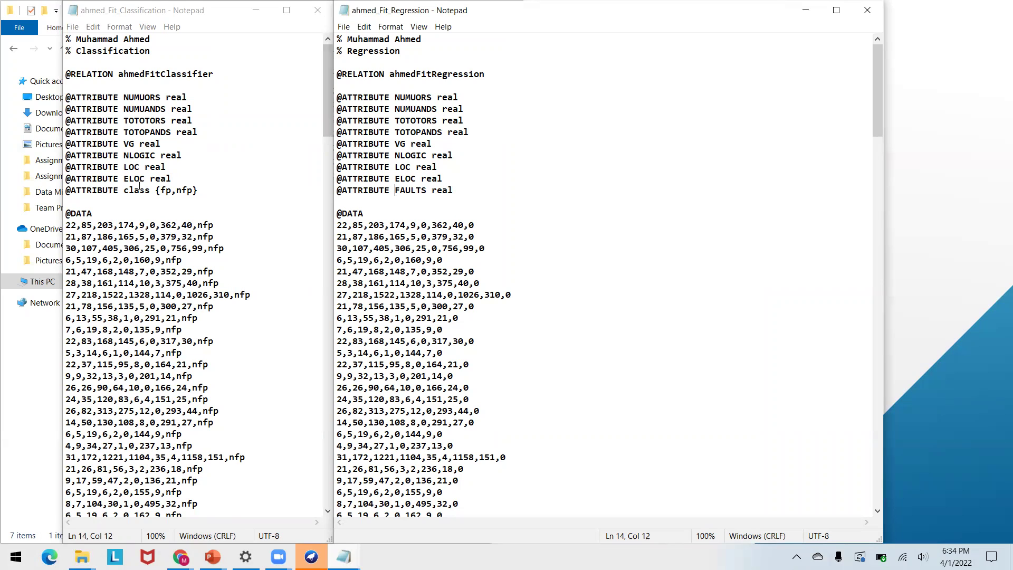
pyautogui.click(125, 193)
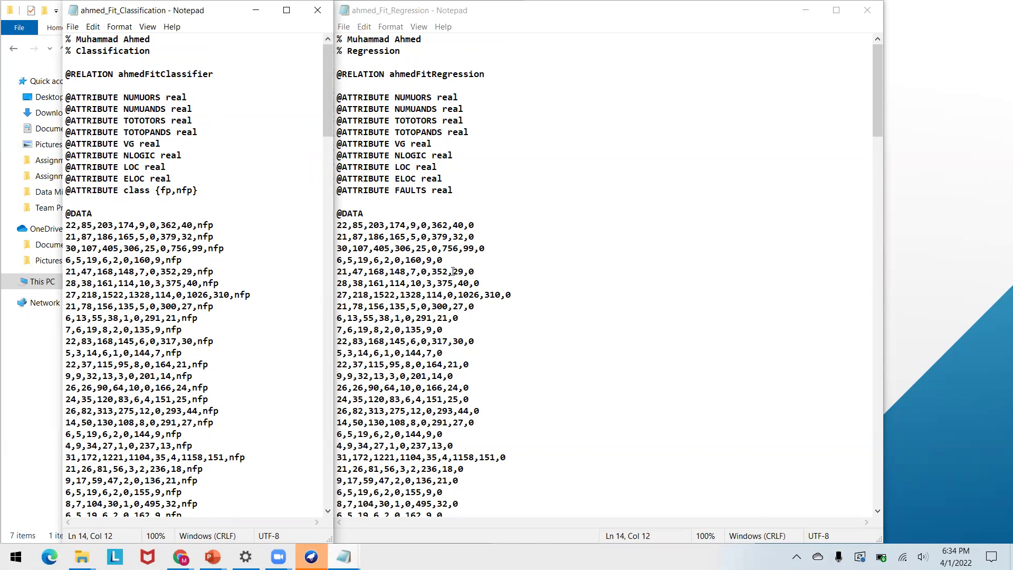
pyautogui.scroll(-20, 453, 272)
pyautogui.scroll(20, 453, 272)
# Step: Examine the attribute declarations and first data row of the regression file against the class attribute and first row's label in the classification file
pyautogui.click(397, 98)
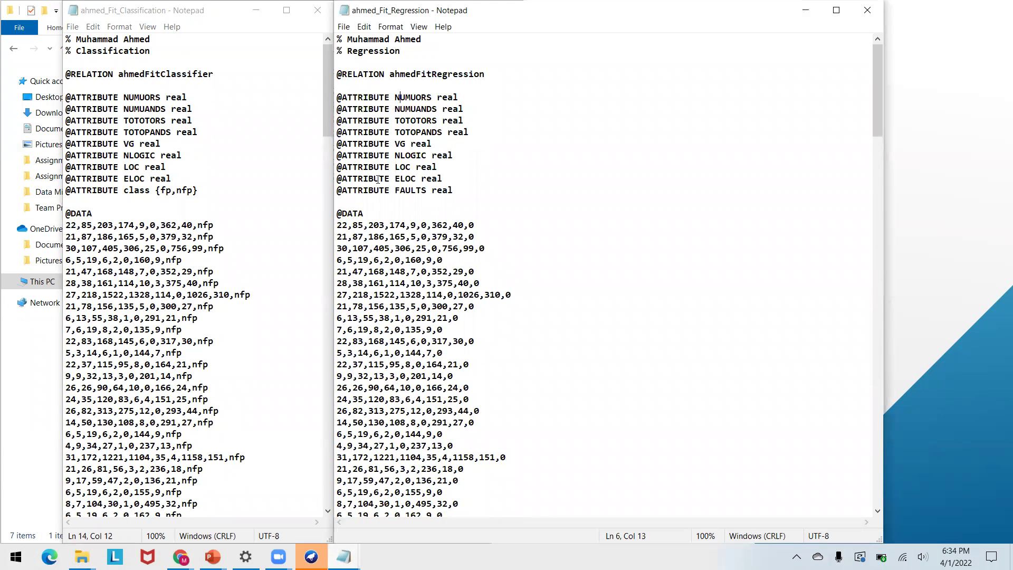
pyautogui.click(346, 227)
pyautogui.moveTo(336, 225); pyautogui.dragTo(473, 226)
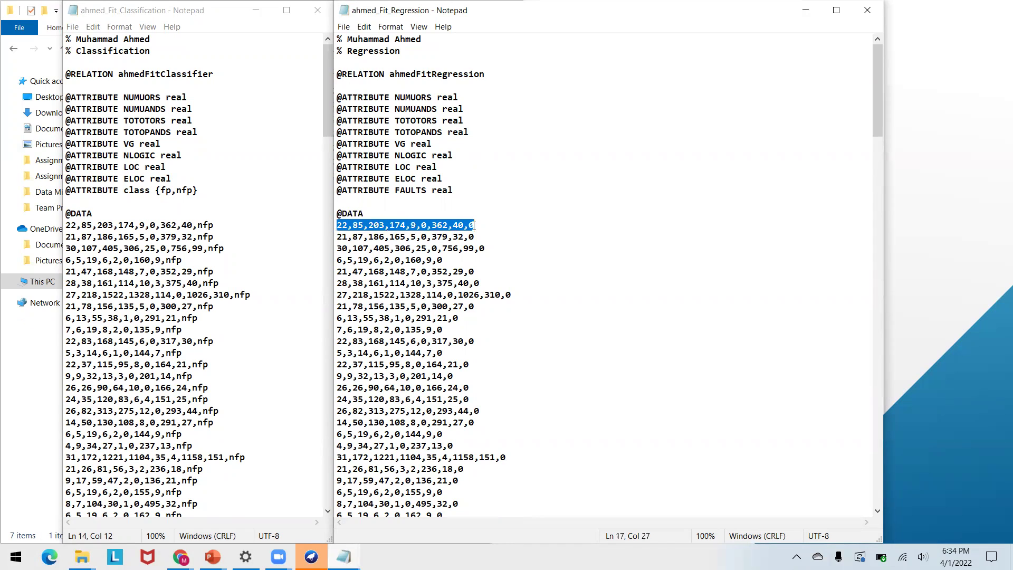
pyautogui.click(379, 225)
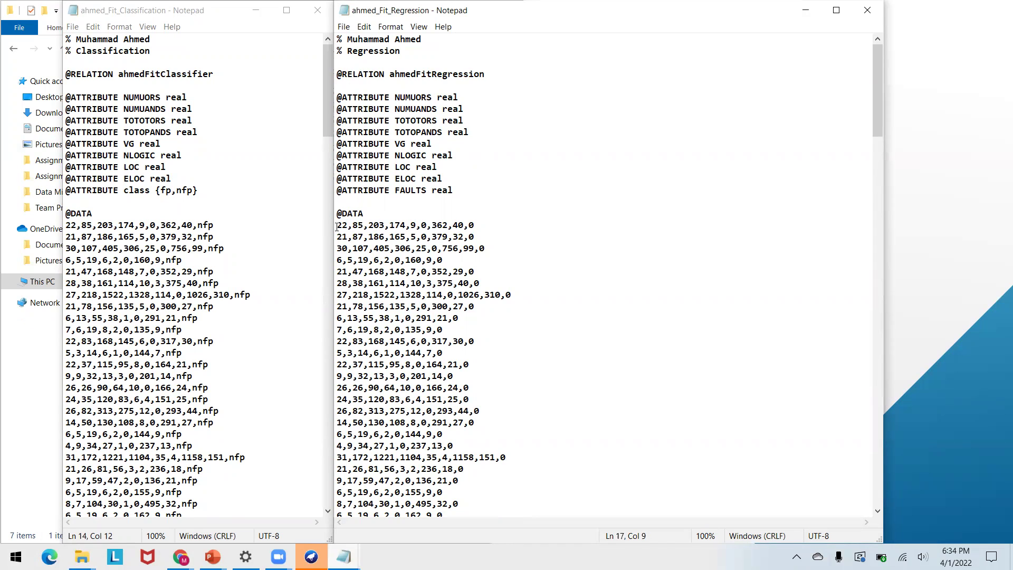
pyautogui.click(369, 216)
pyautogui.click(395, 108)
pyautogui.moveTo(396, 109); pyautogui.dragTo(458, 198)
pyautogui.click(458, 197)
pyautogui.click(124, 193)
pyautogui.click(218, 226)
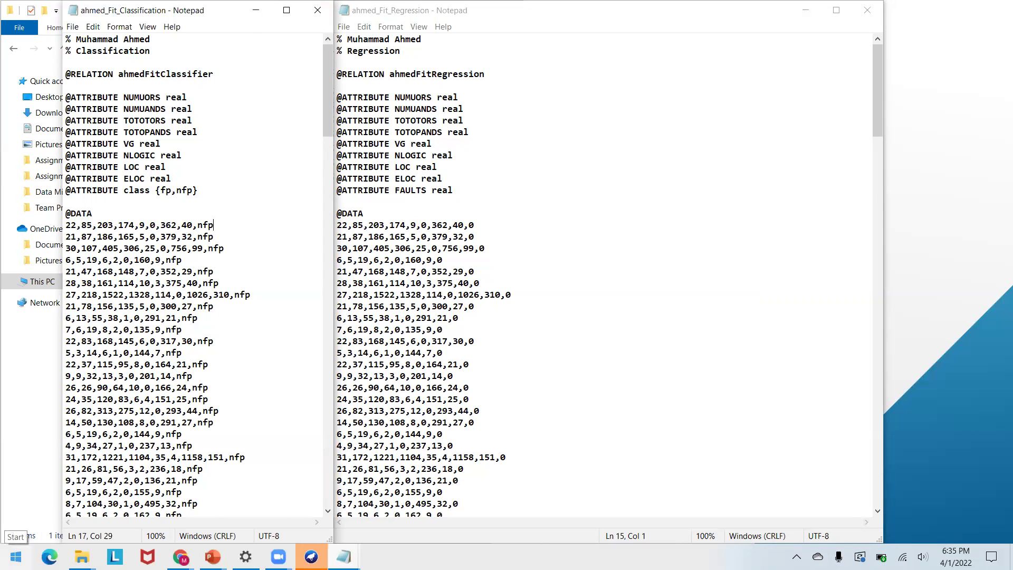
# Step: Launch Weka and open its Explorer application
pyautogui.click(15, 555)
pyautogui.write('weka')
pyautogui.press('Return')
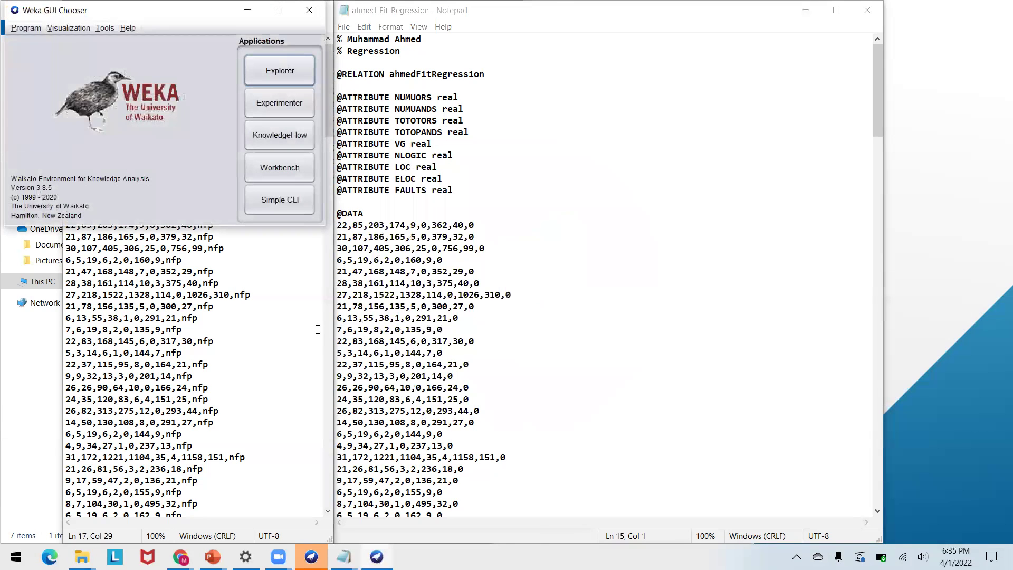
pyautogui.click(288, 69)
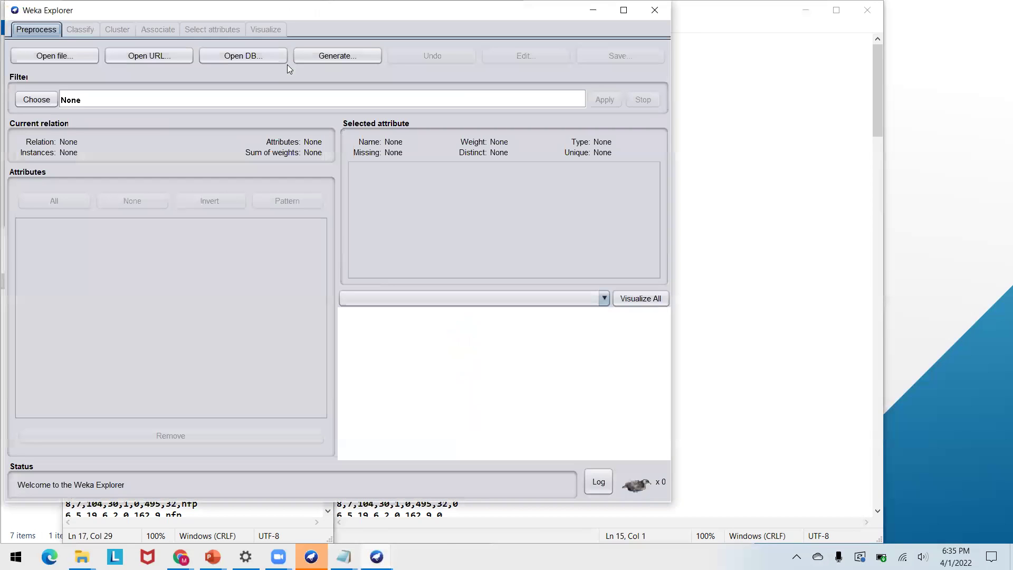
# Step: Close both Notepad data files and maximize the Weka Explorer window
pyautogui.click(771, 32)
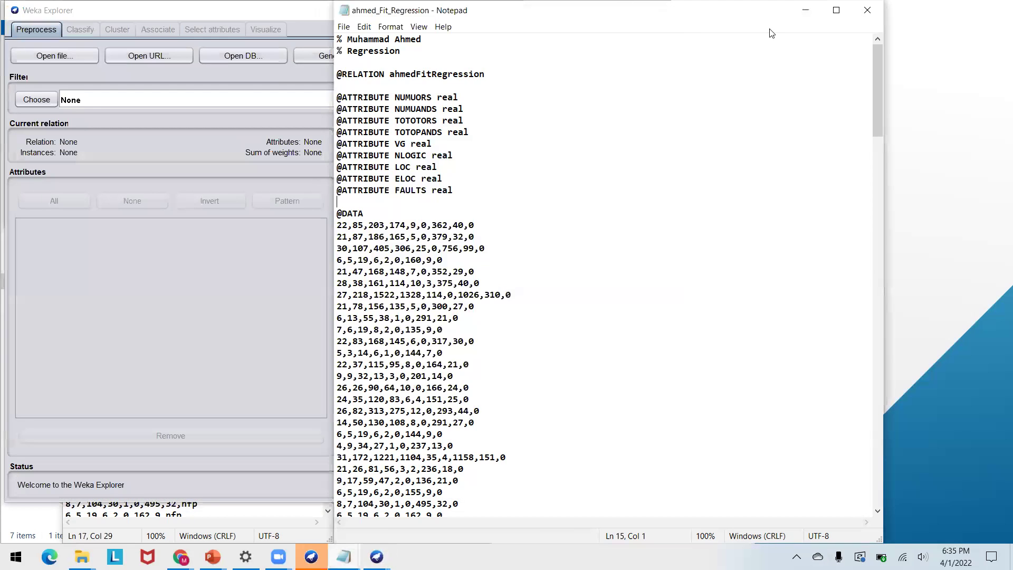
pyautogui.click(875, 18)
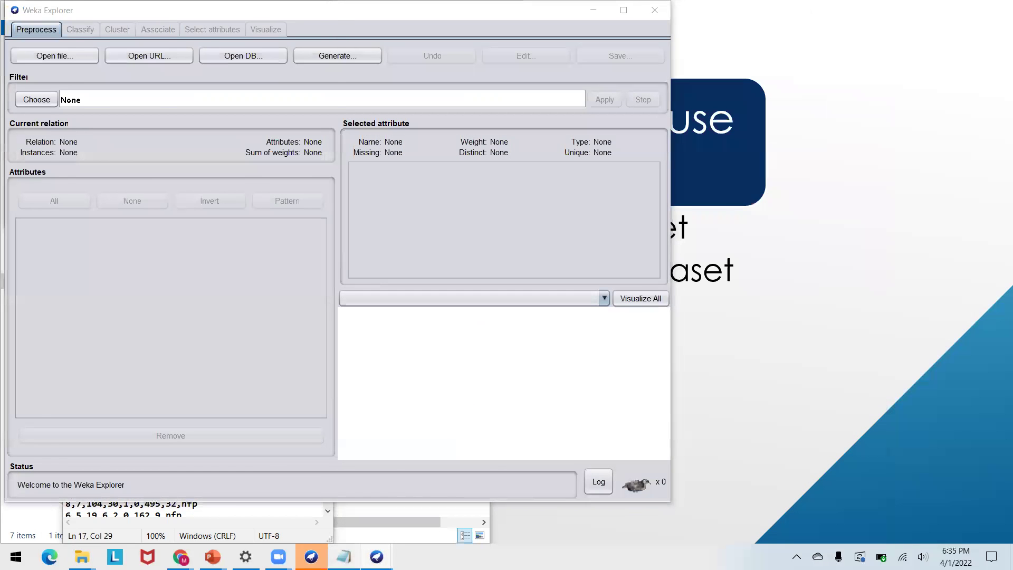
pyautogui.click(343, 556)
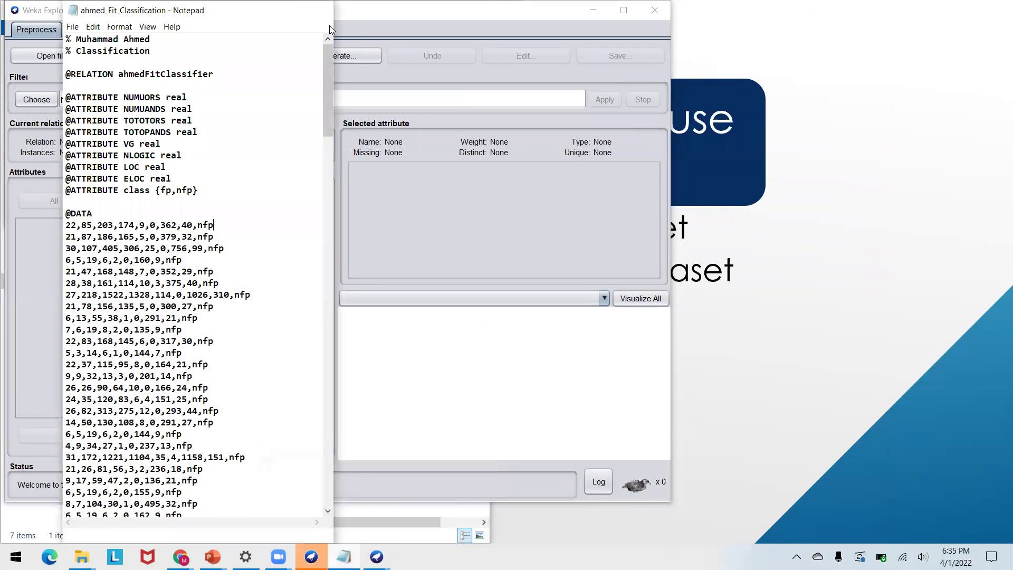
pyautogui.click(320, 12)
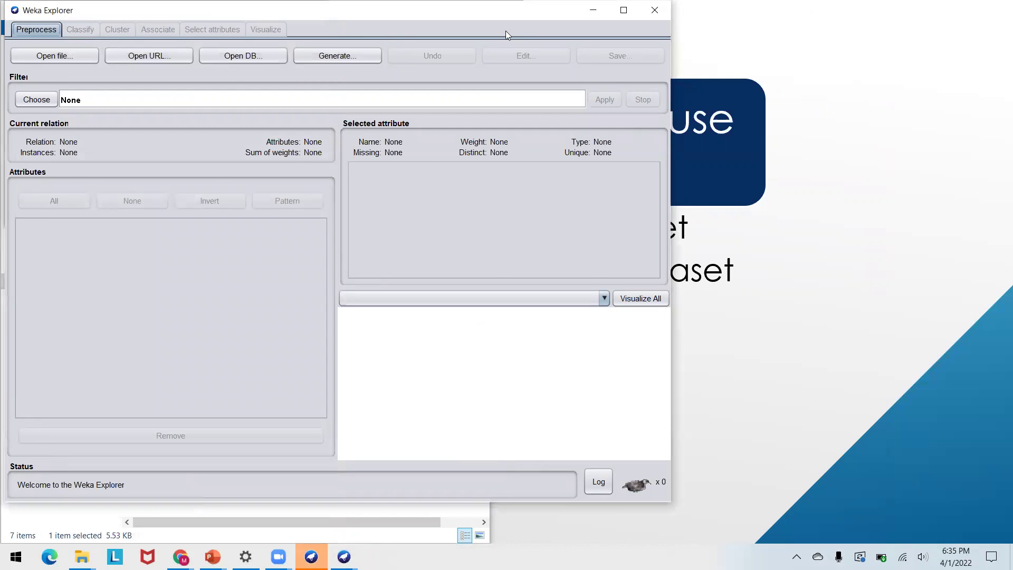
pyautogui.moveTo(505, 11); pyautogui.dragTo(711, 136)
pyautogui.click(824, 138)
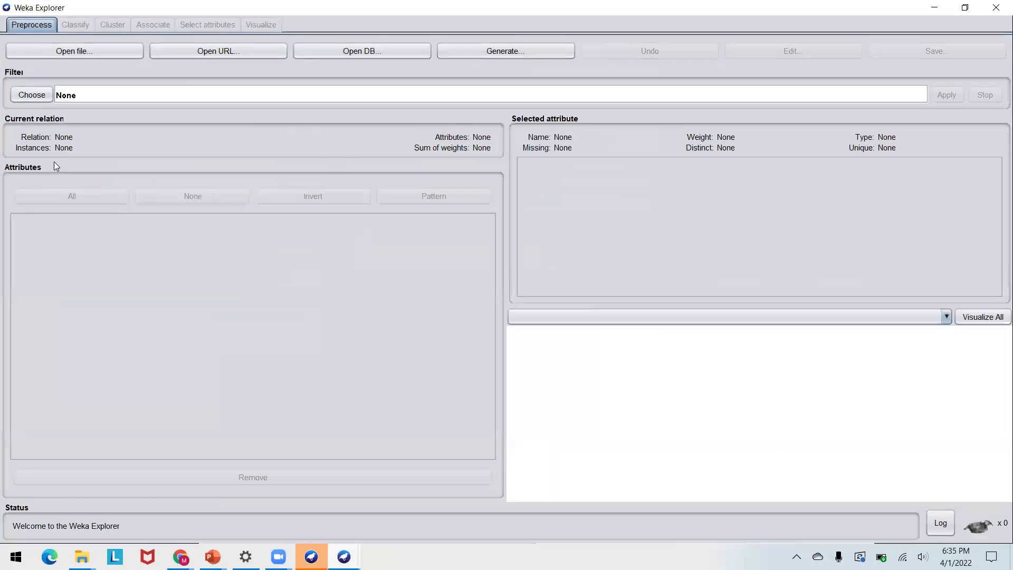
# Step: Start opening a data file and browse to the Assignments folder under Spring 2022, Data Mining And Machine Learning
pyautogui.click(50, 52)
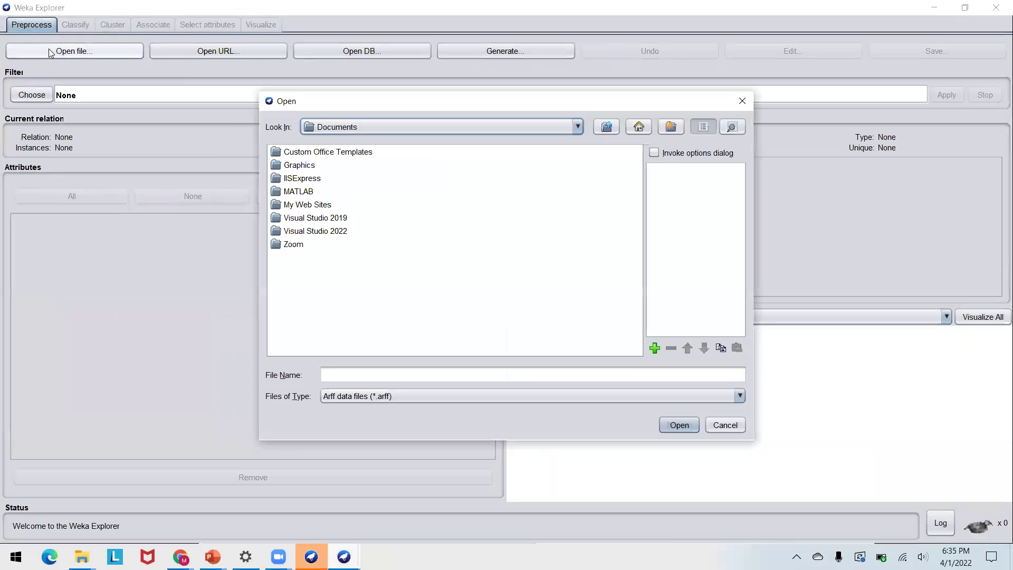
pyautogui.click(344, 127)
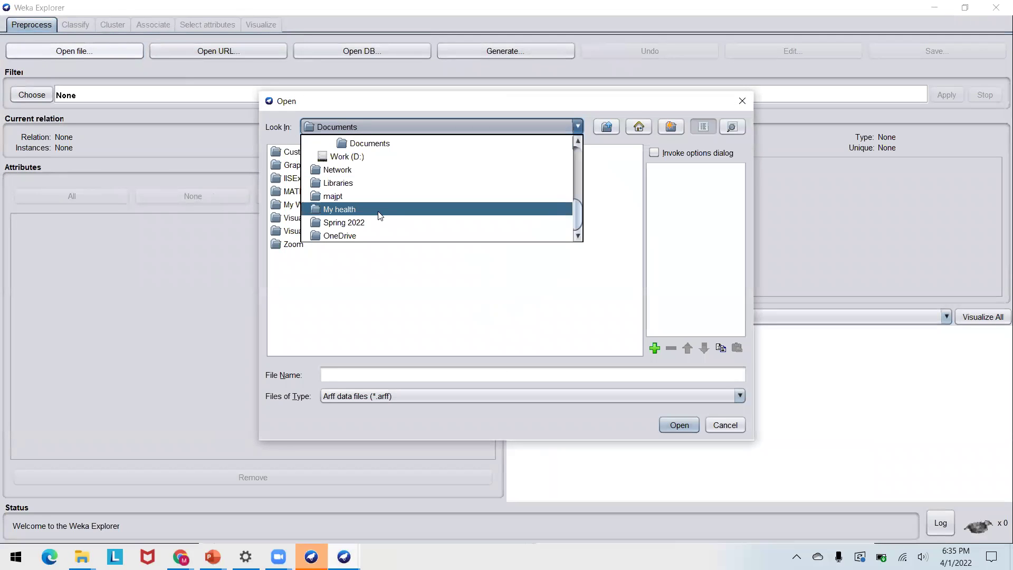
pyautogui.click(373, 221)
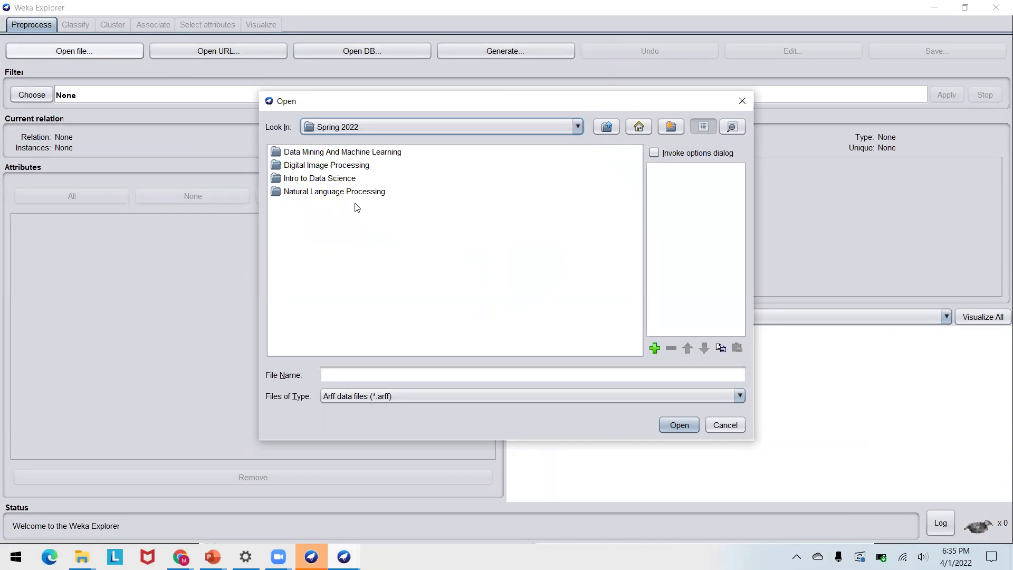
pyautogui.click(307, 153)
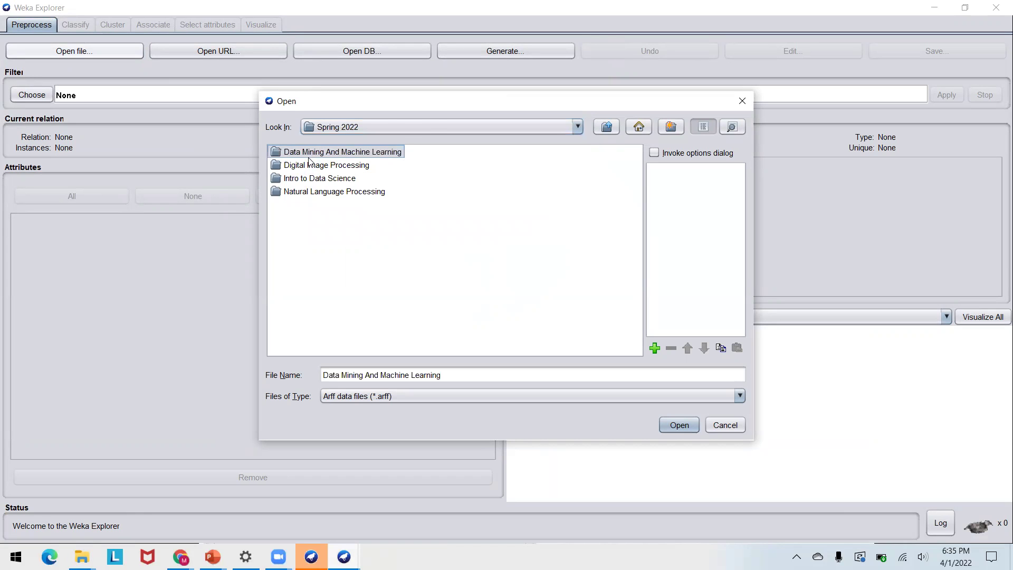
pyautogui.doubleClick(307, 153)
pyautogui.click(306, 153)
pyautogui.doubleClick(306, 153)
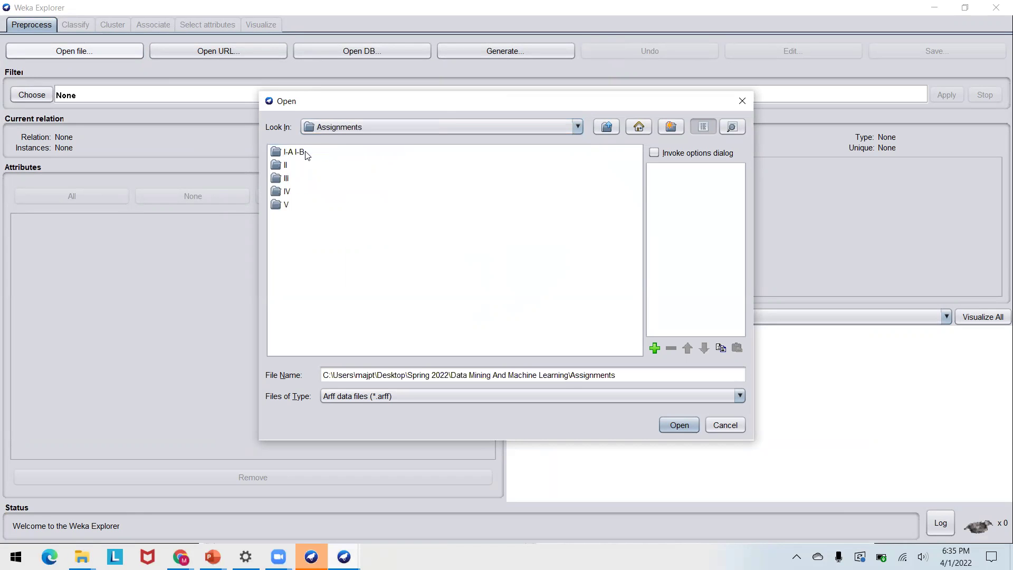
# Step: Load ahmed_Fit_Regression.arff from the Data folder inside I-A I-B
pyautogui.click(293, 153)
pyautogui.doubleClick(294, 153)
pyautogui.click(294, 153)
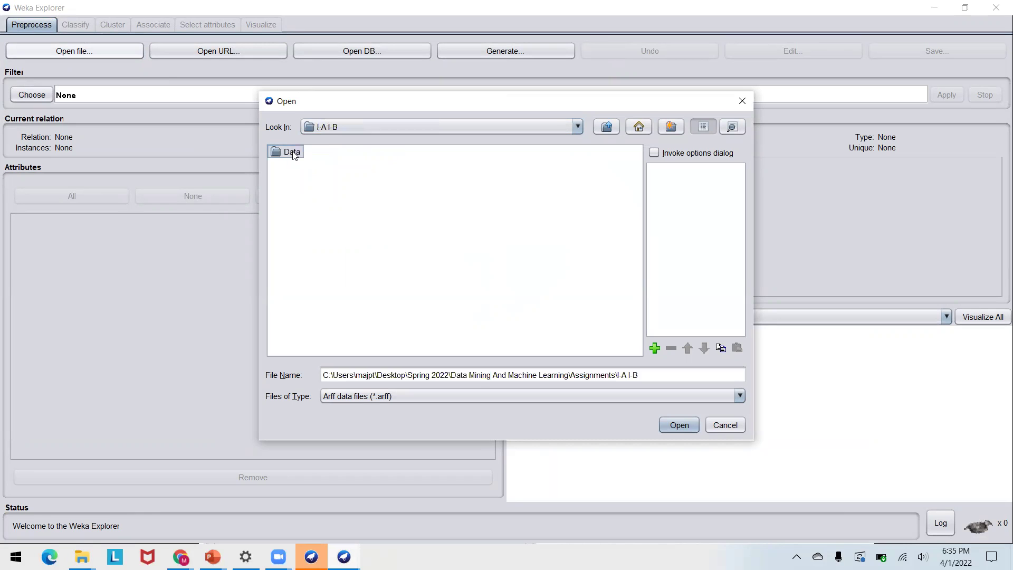
pyautogui.doubleClick(293, 153)
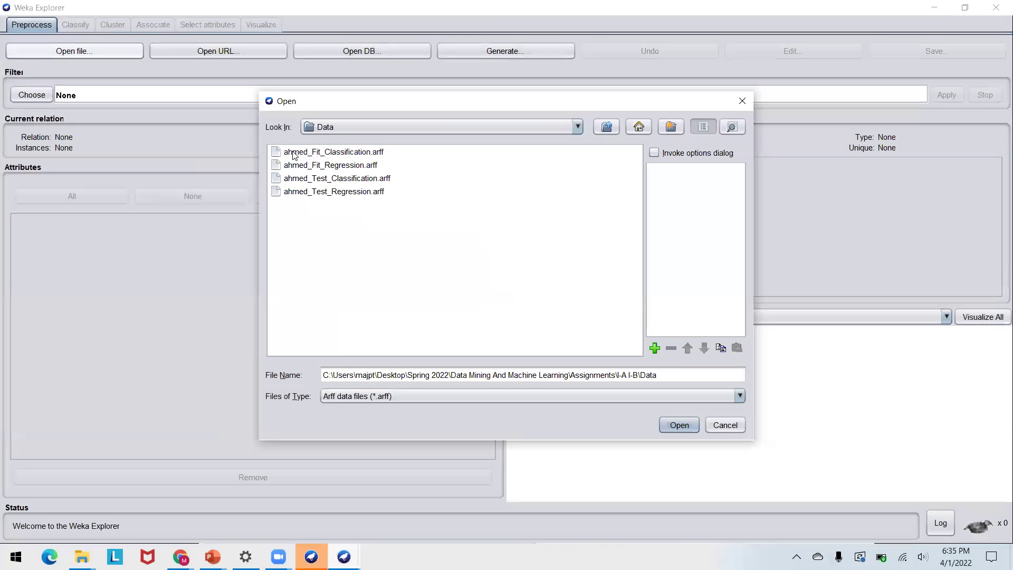
pyautogui.click(328, 167)
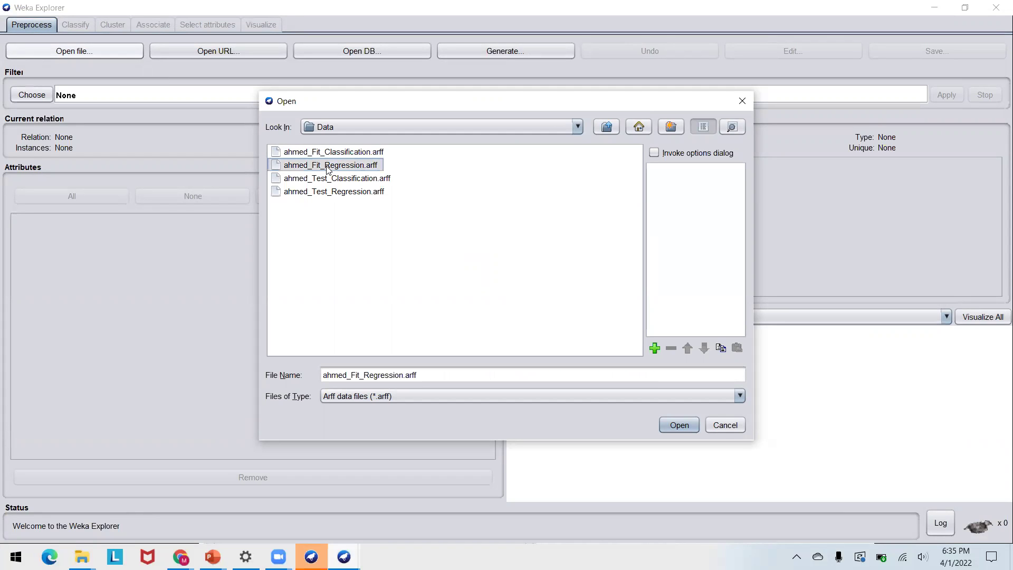
pyautogui.click(678, 425)
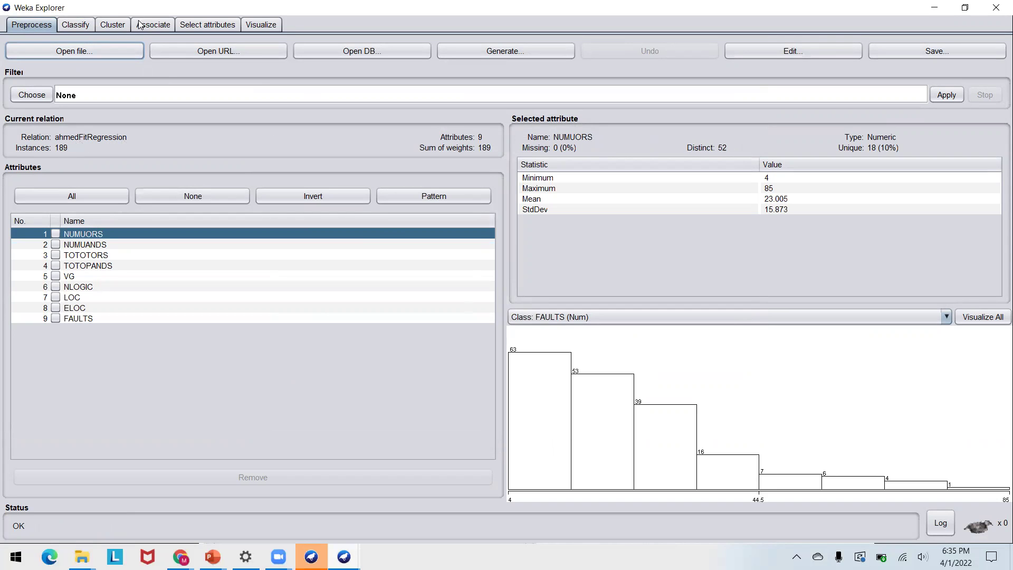
# Step: Select LinearRegression from the functions group as the classifier for the loaded dataset
pyautogui.click(76, 25)
pyautogui.click(43, 66)
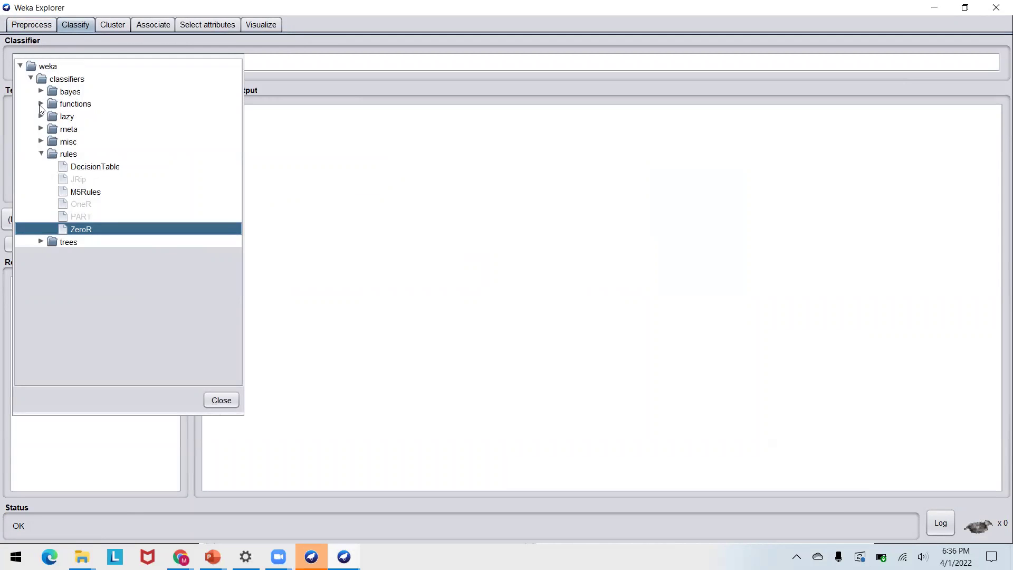
pyautogui.click(41, 104)
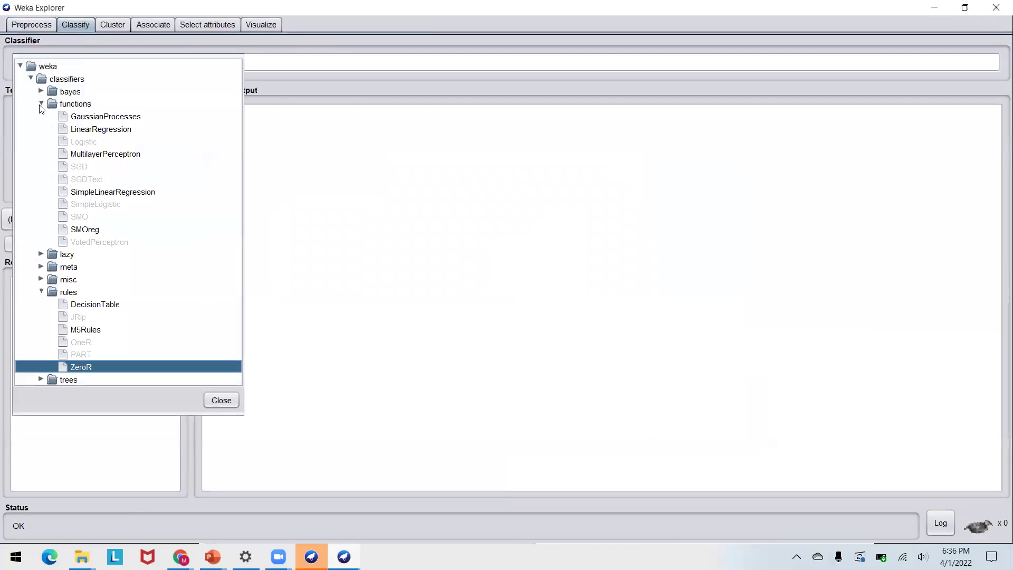
pyautogui.click(96, 129)
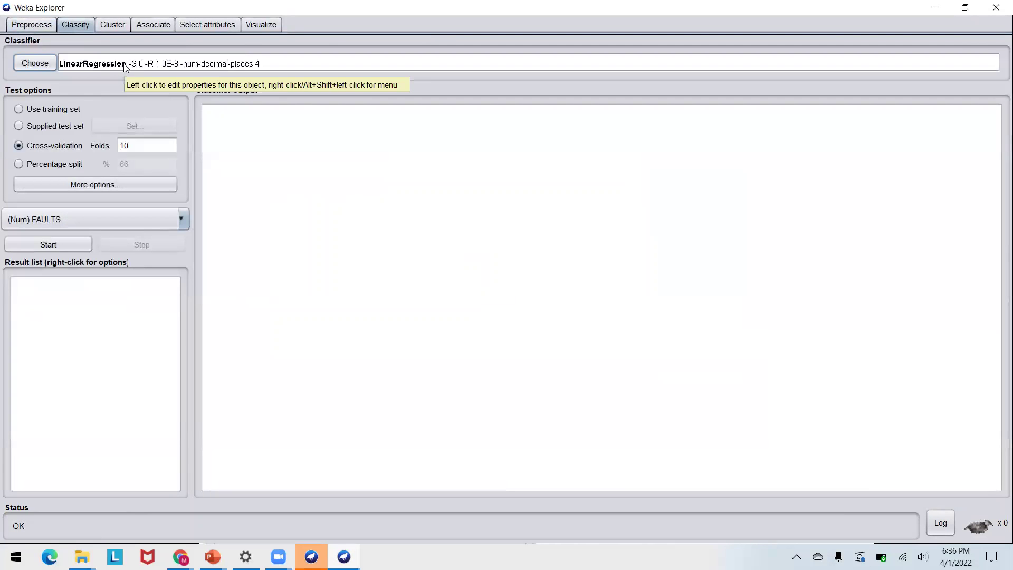
# Step: Review the parameters of the LinearRegression classifier and keep its existing settings
pyautogui.click(31, 64)
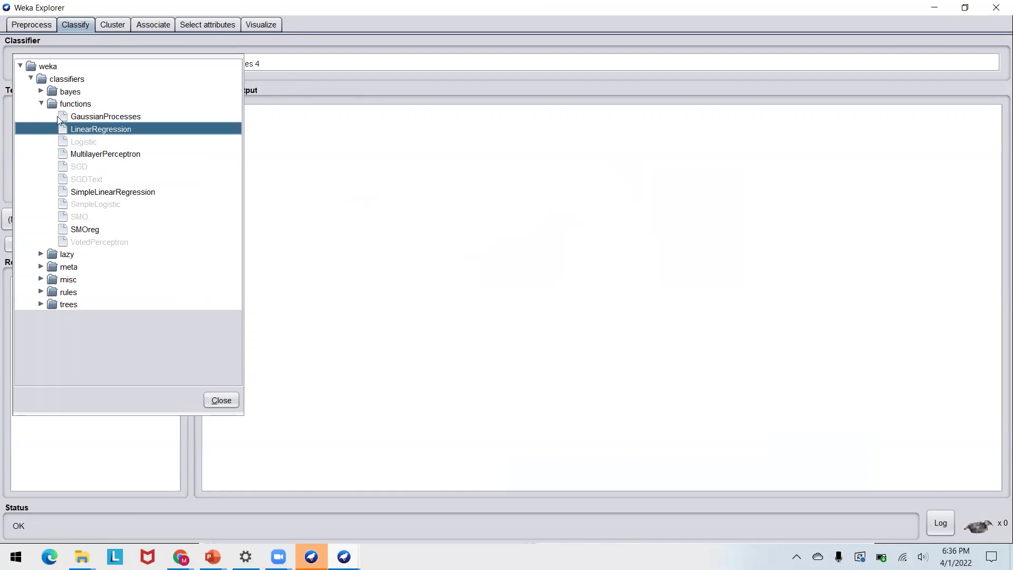
pyautogui.click(311, 129)
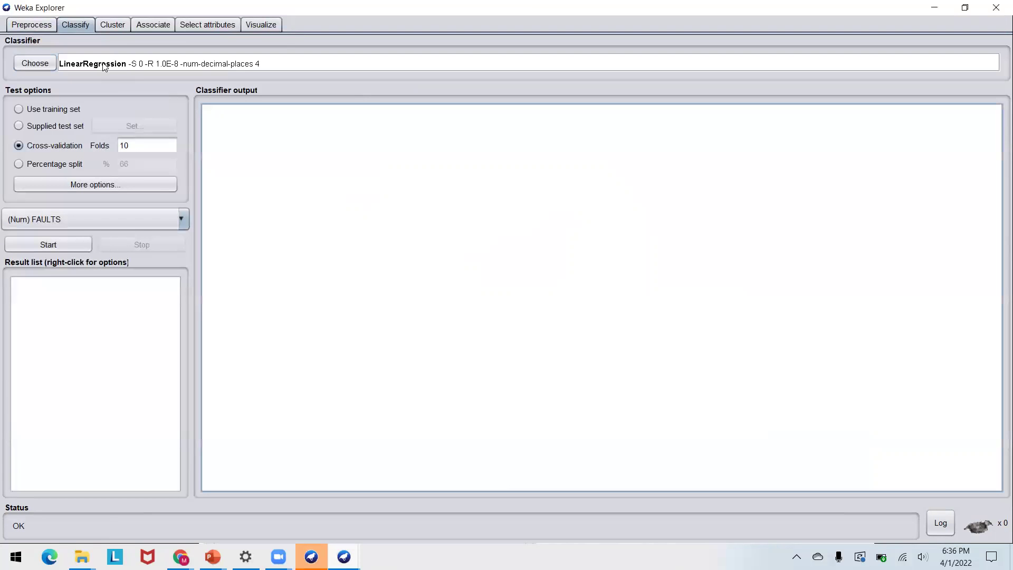
pyautogui.click(104, 66)
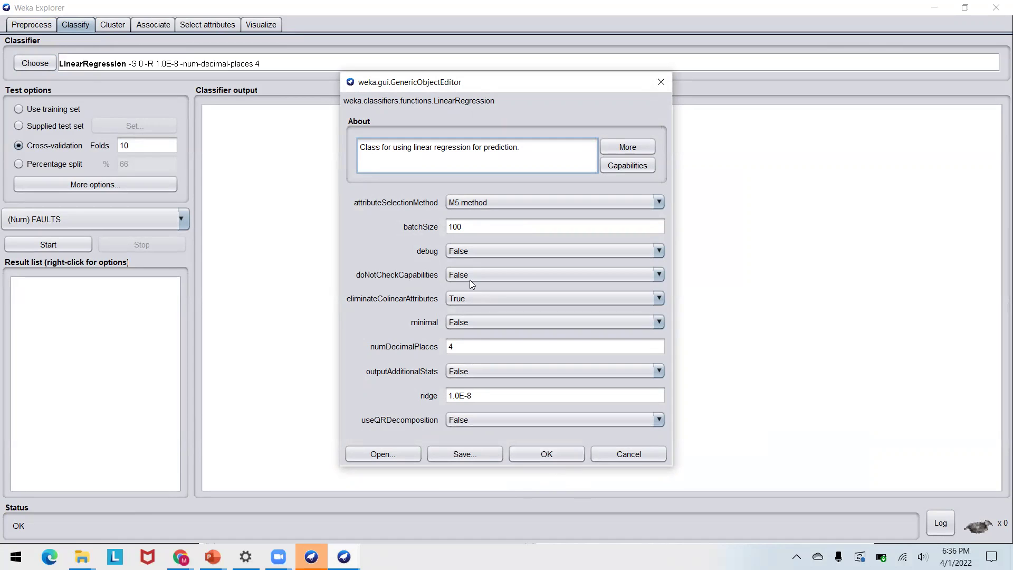
pyautogui.click(546, 453)
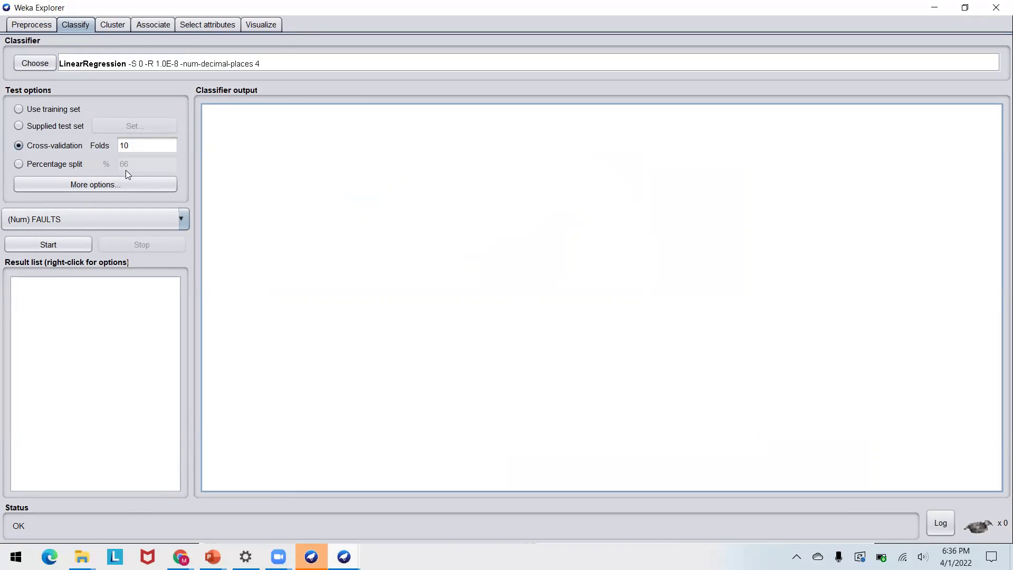
# Step: Run LinearRegression with 10-fold cross-validation on the FAULTS attribute and highlight the model equation in the output
pyautogui.click(186, 219)
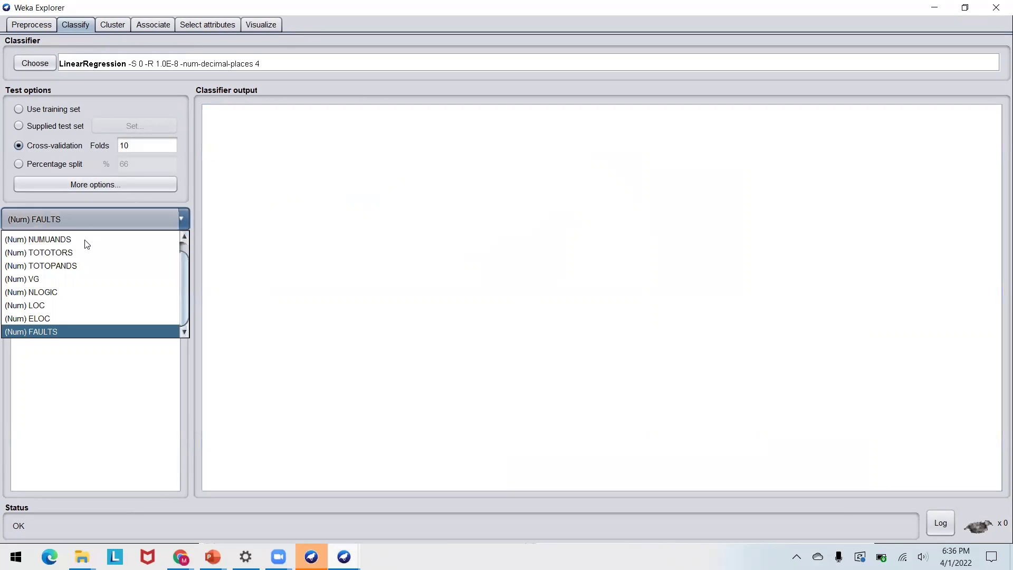
pyautogui.click(67, 333)
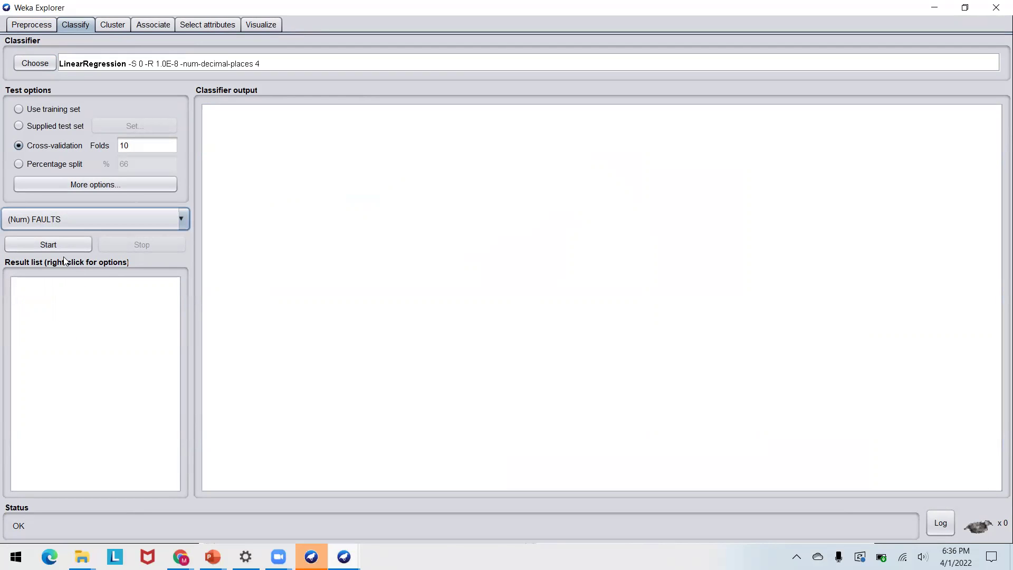
pyautogui.click(48, 244)
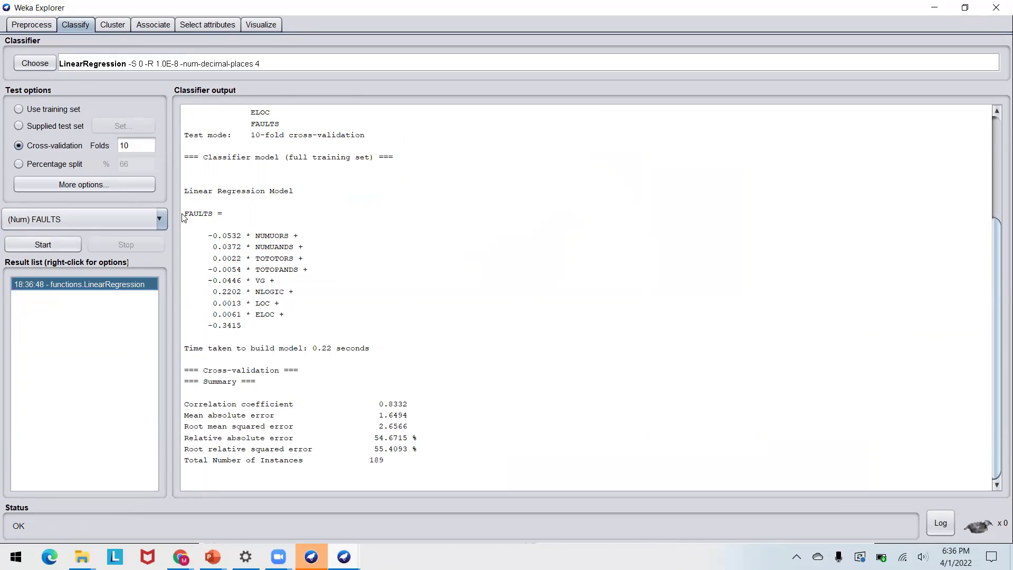
pyautogui.moveTo(184, 213); pyautogui.dragTo(243, 326)
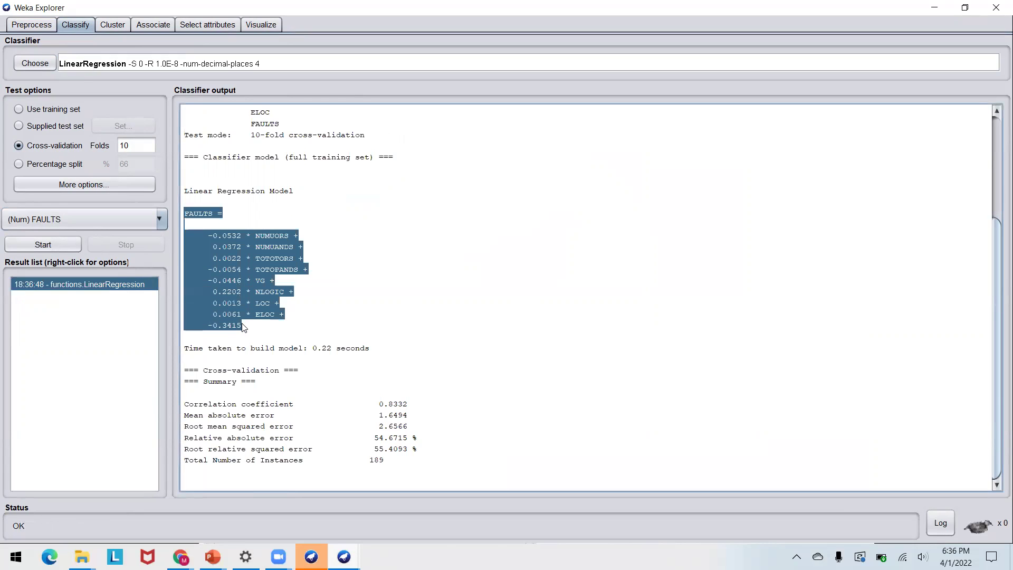
pyautogui.click(246, 330)
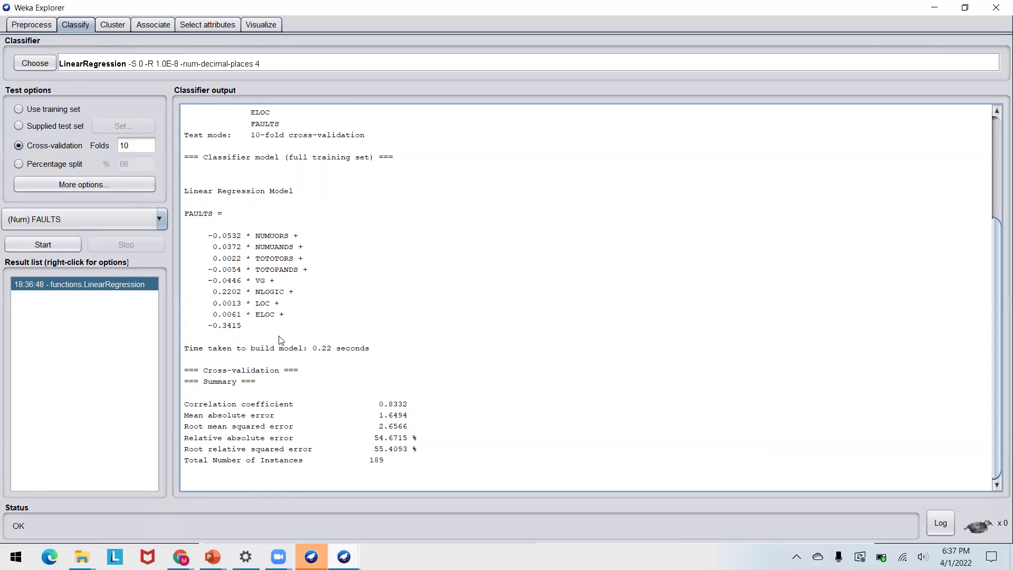
# Step: Switch the evaluation to a supplied test set and load ahmed_Test_Regression.arff as its data
pyautogui.click(25, 126)
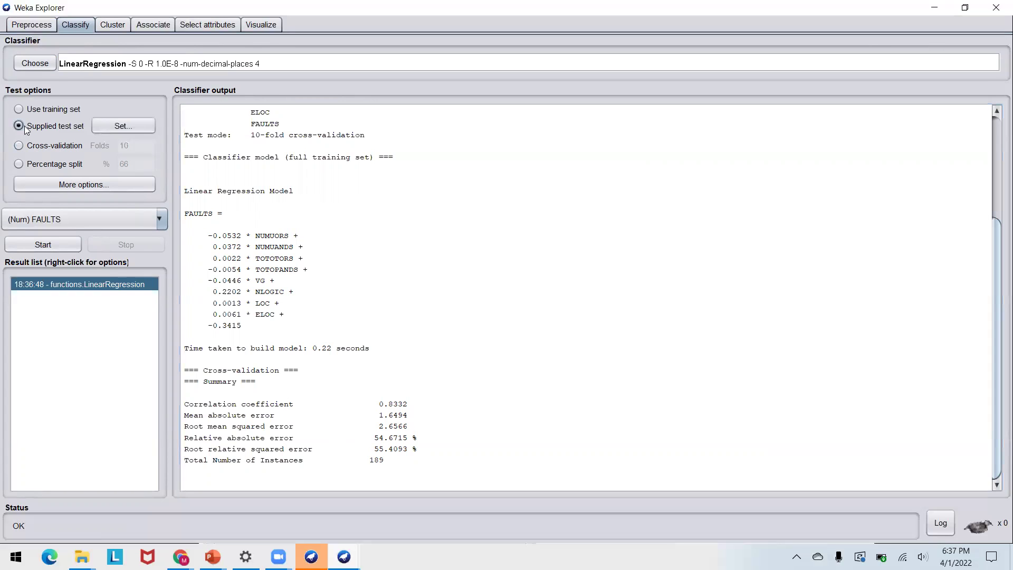
pyautogui.click(118, 126)
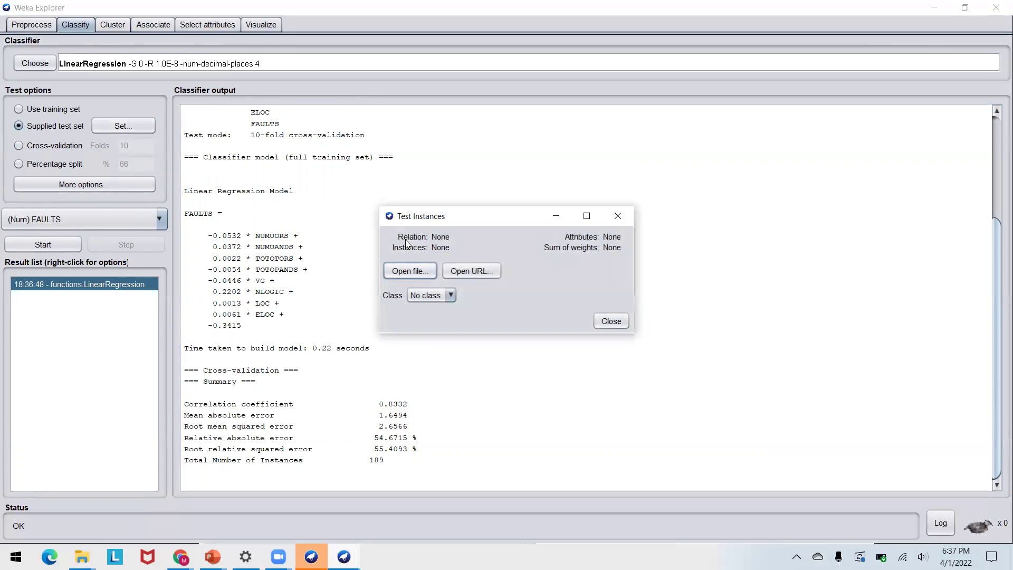
pyautogui.click(400, 260)
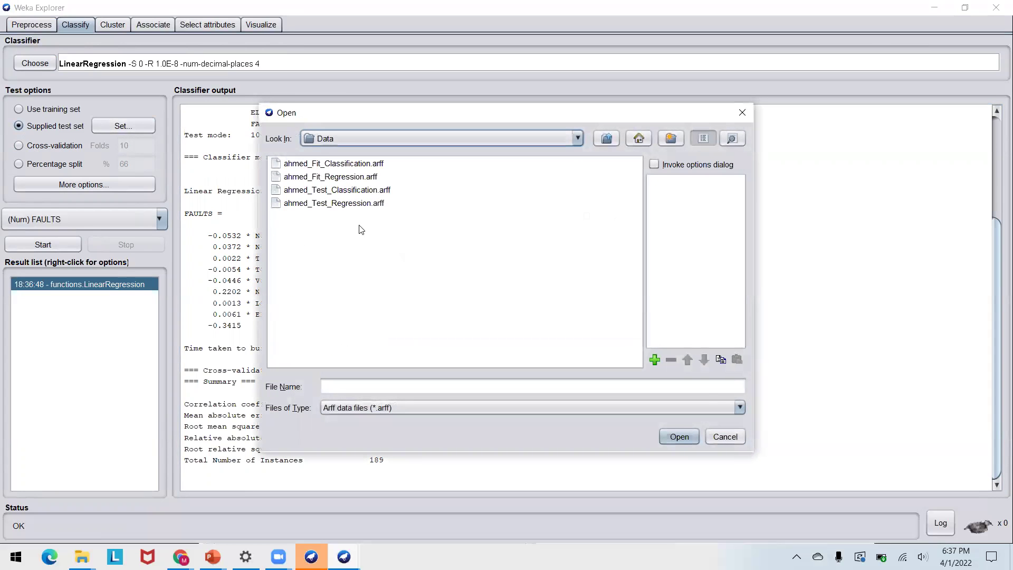
pyautogui.click(353, 204)
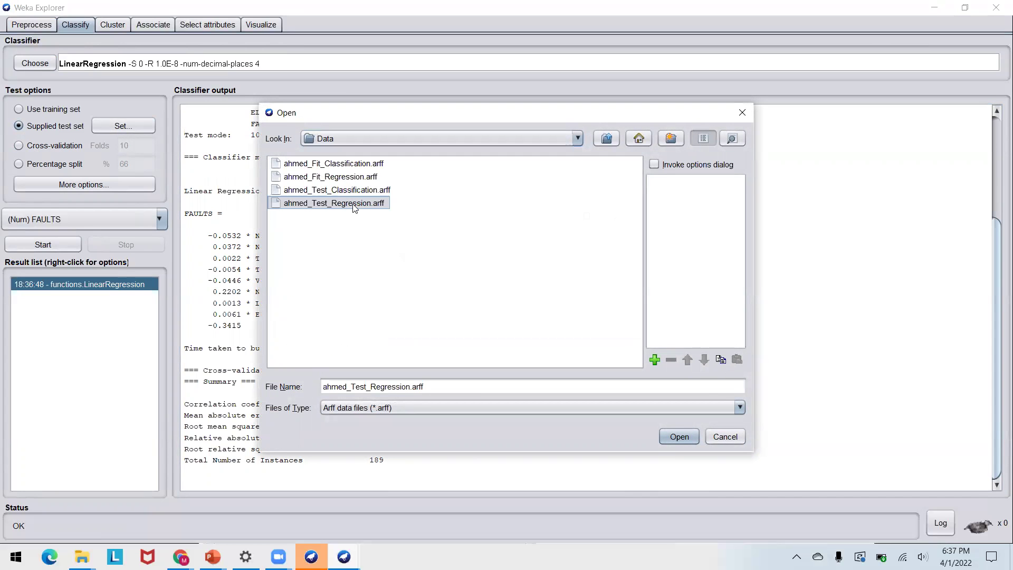
pyautogui.click(679, 437)
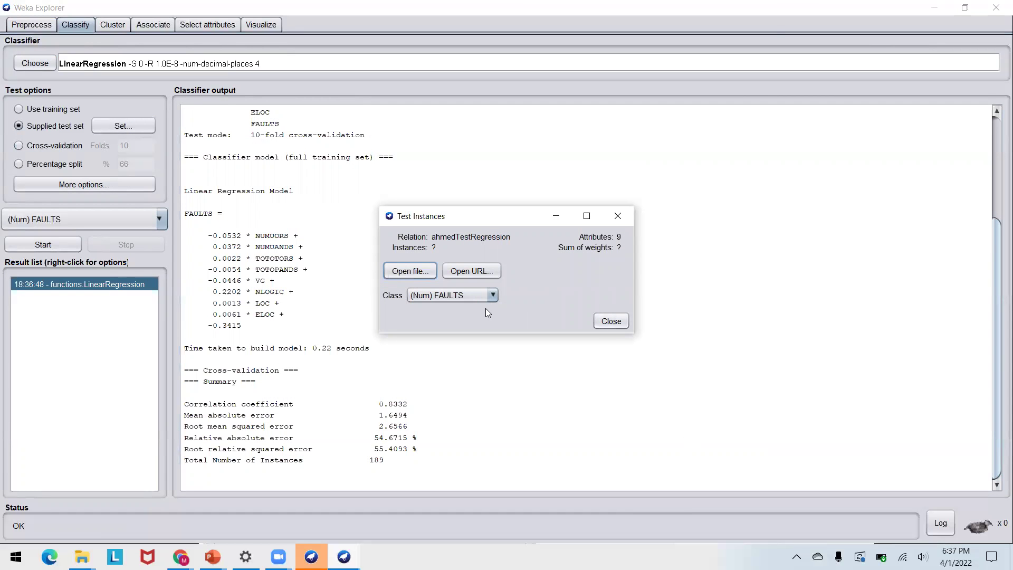
pyautogui.click(611, 322)
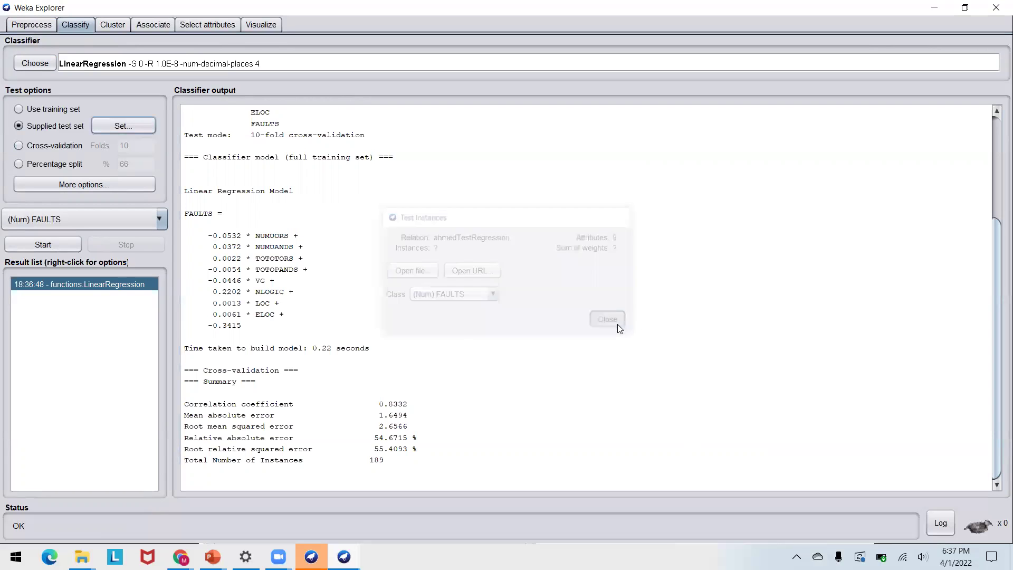
# Step: Check which training relation is loaded, then run LinearRegression against the supplied test set and highlight the equation's coefficients
pyautogui.click(40, 30)
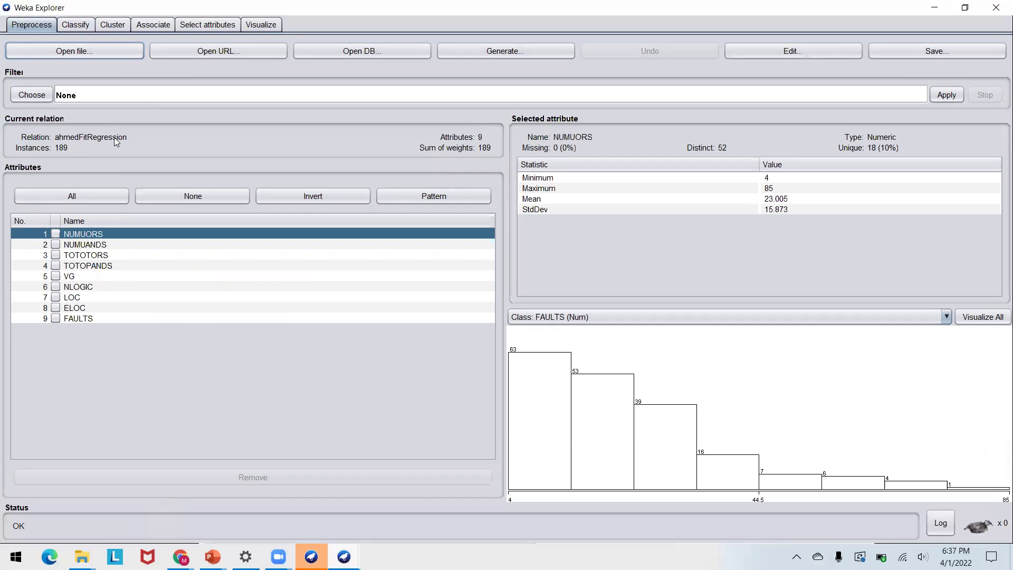
pyautogui.click(76, 27)
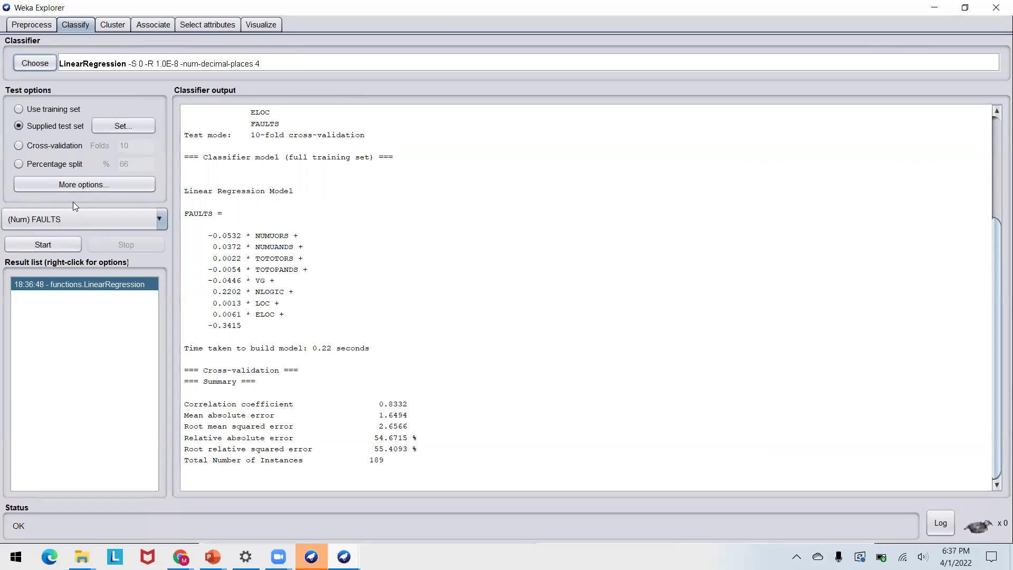
pyautogui.click(44, 244)
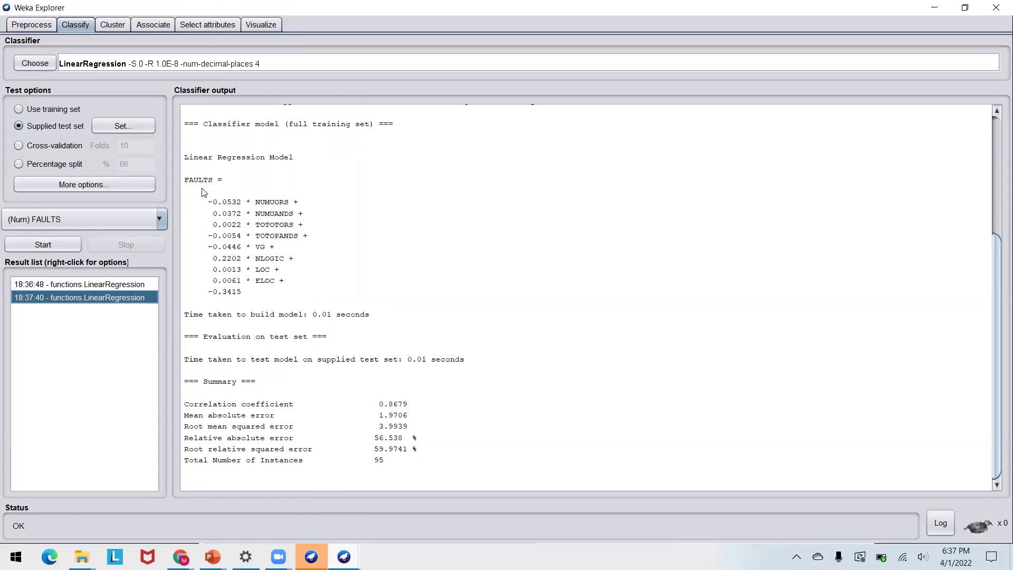
pyautogui.moveTo(243, 293); pyautogui.dragTo(207, 202)
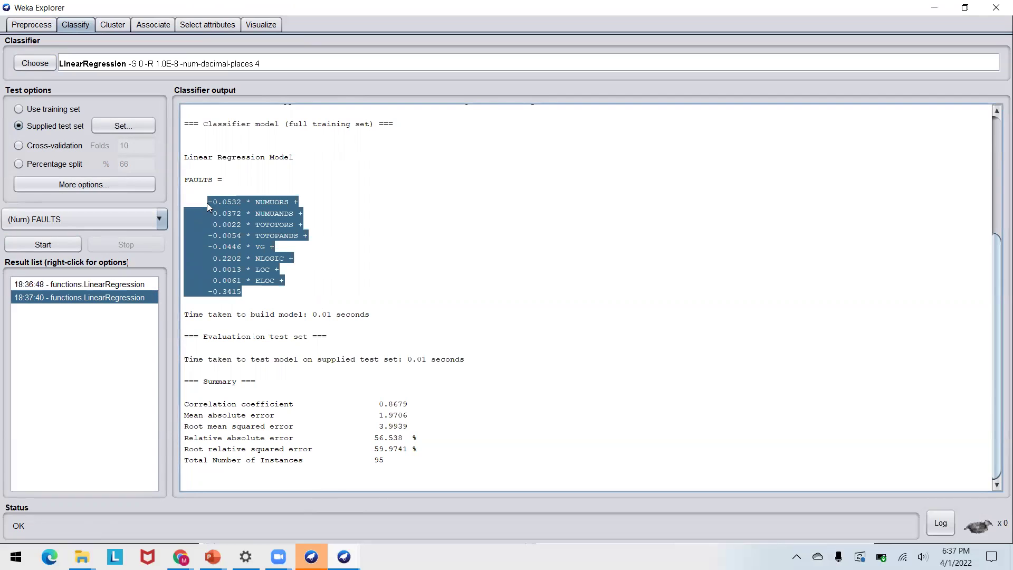
# Step: Compare the model equations and error summaries of the cross-validation run and the supplied test set run, alternating between the two results
pyautogui.click(105, 285)
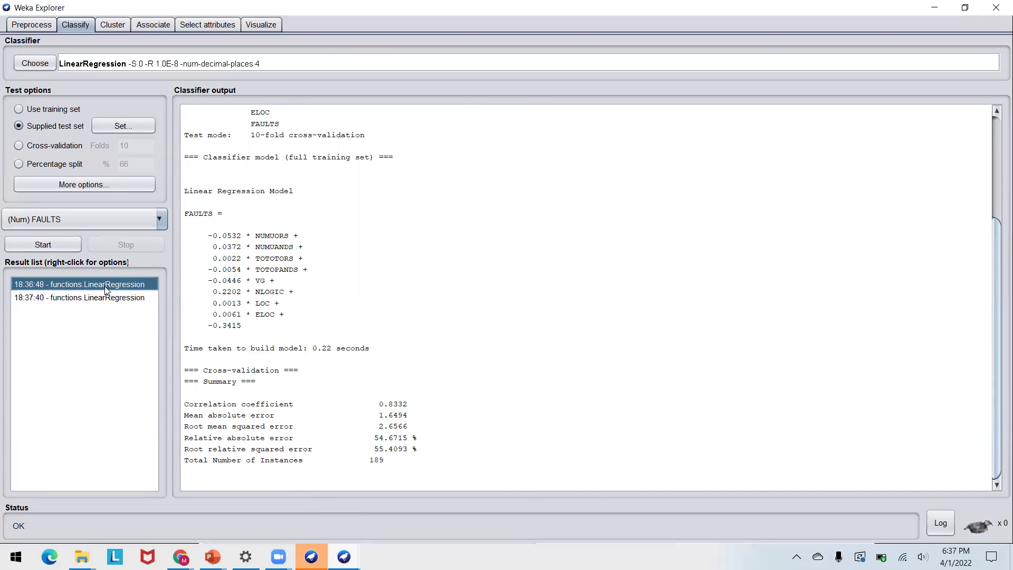
pyautogui.press('Down')
pyautogui.press('Up')
pyautogui.press('Down')
pyautogui.press('Up')
pyautogui.press('Down')
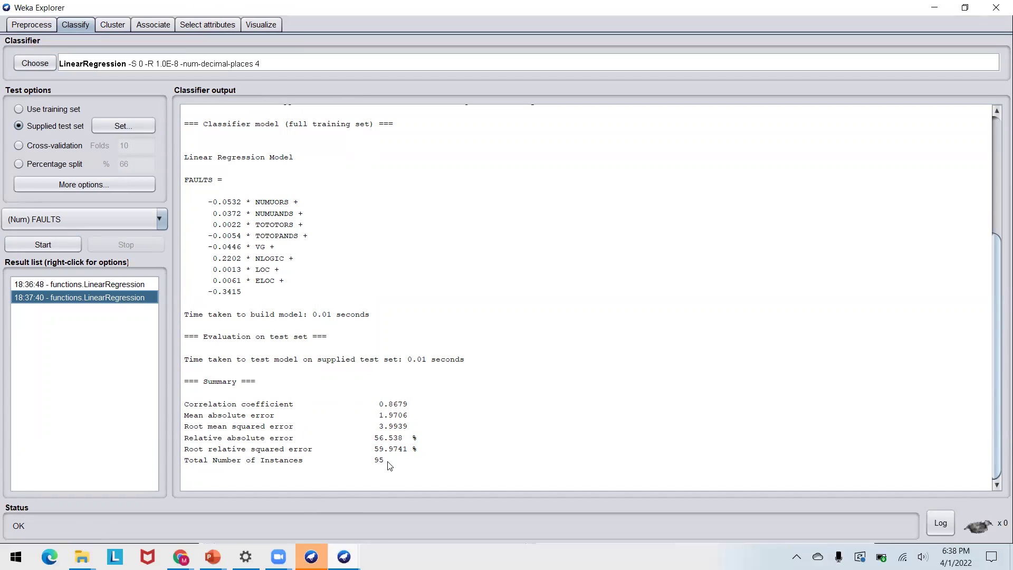
pyautogui.click(122, 285)
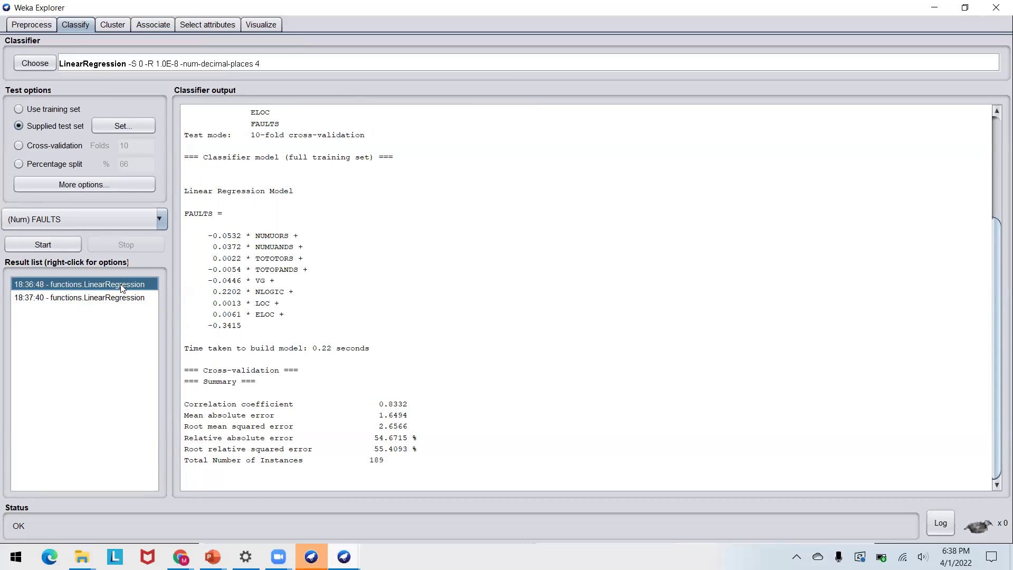
pyautogui.press('Down')
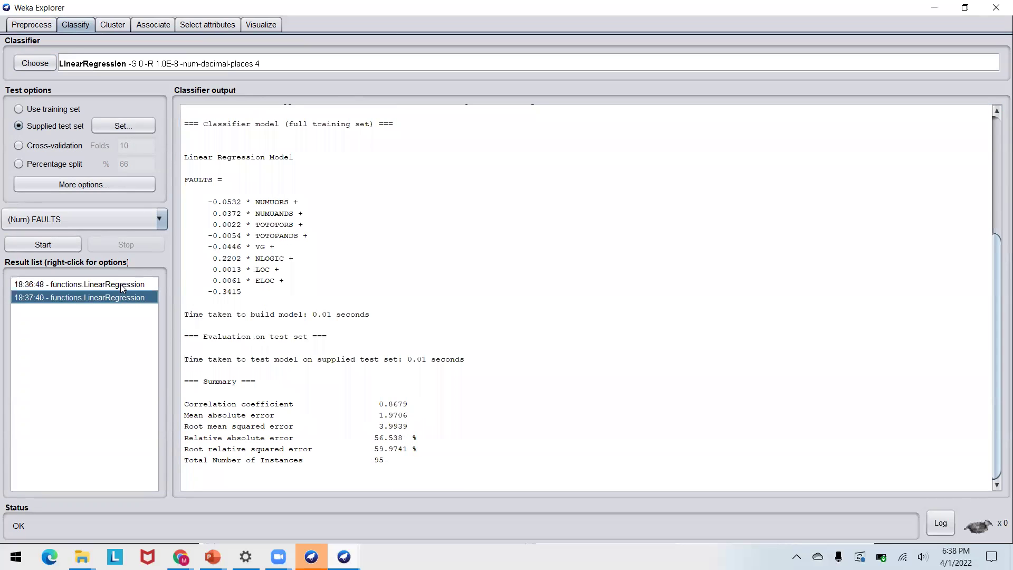
pyautogui.click(121, 284)
pyautogui.press('Down')
pyautogui.click(121, 285)
pyautogui.press('Down')
pyautogui.click(120, 284)
pyautogui.press('Down')
pyautogui.click(120, 283)
pyautogui.press('Down')
pyautogui.click(121, 284)
pyautogui.press('Down')
pyautogui.click(120, 284)
pyautogui.press('Down')
# Step: Load ahmed_Fit_Classification.arff from the Data folder as the new training dataset
pyautogui.click(29, 26)
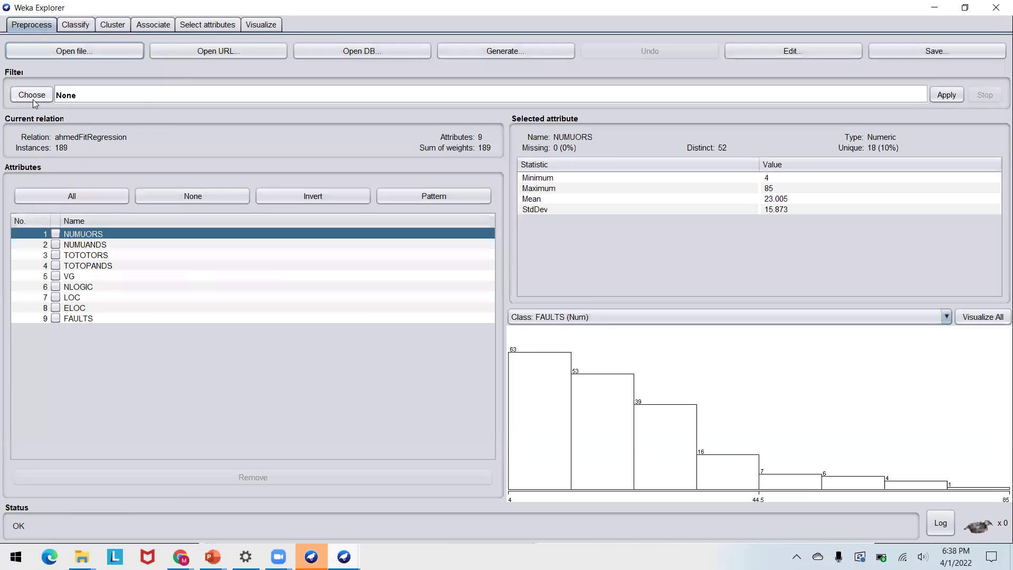
pyautogui.click(55, 53)
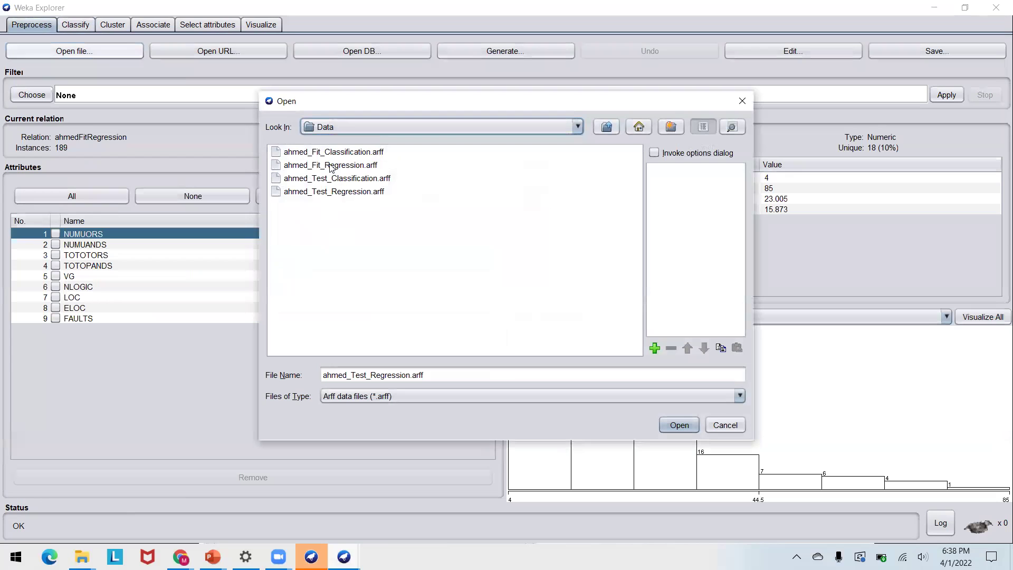
pyautogui.click(332, 153)
pyautogui.click(676, 425)
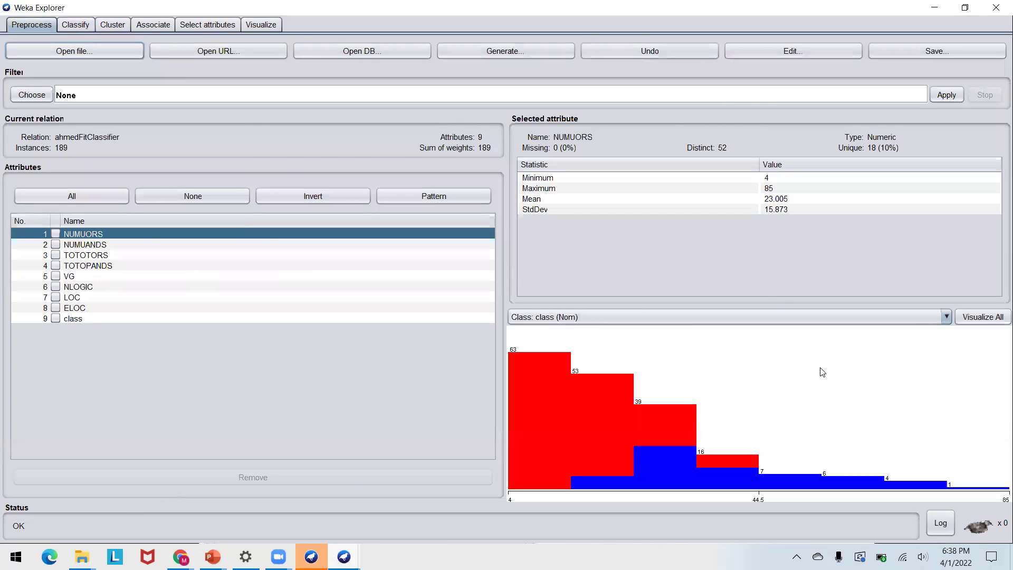
pyautogui.moveTo(585, 439)
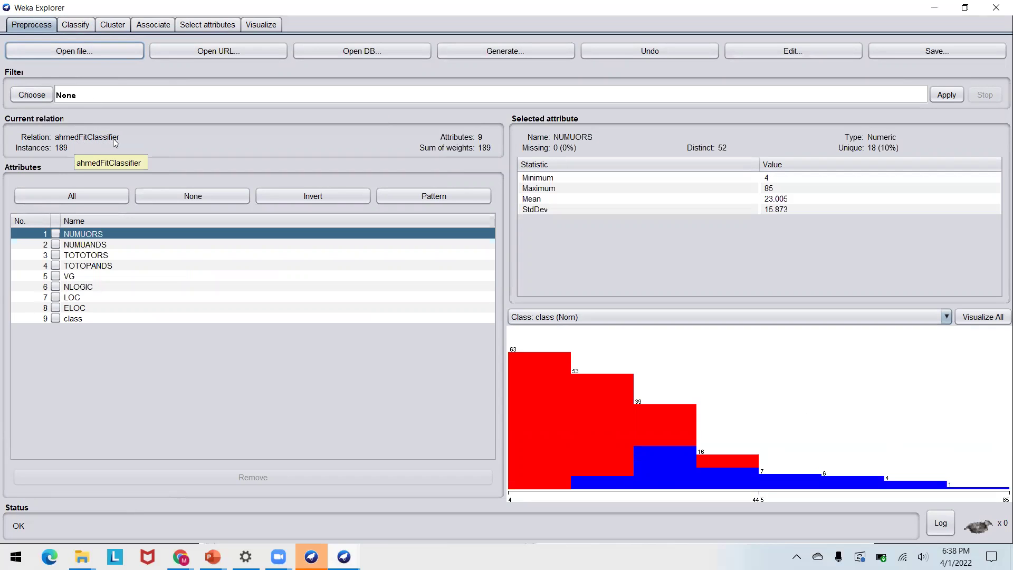
# Step: Set the evaluation to 10-fold cross-validation for the classification data and close the LinearRegression settings without changes
pyautogui.click(76, 24)
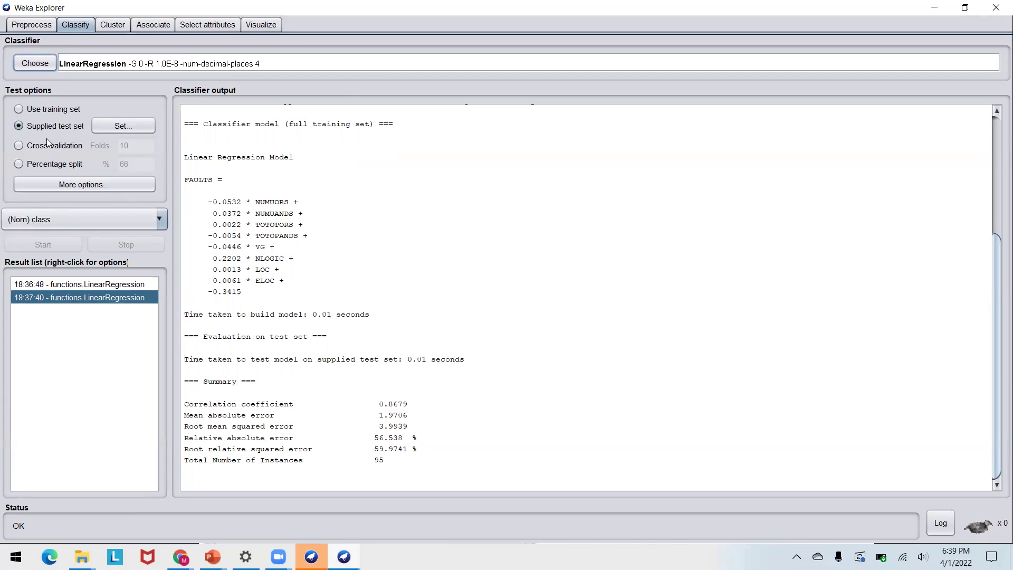
pyautogui.click(33, 147)
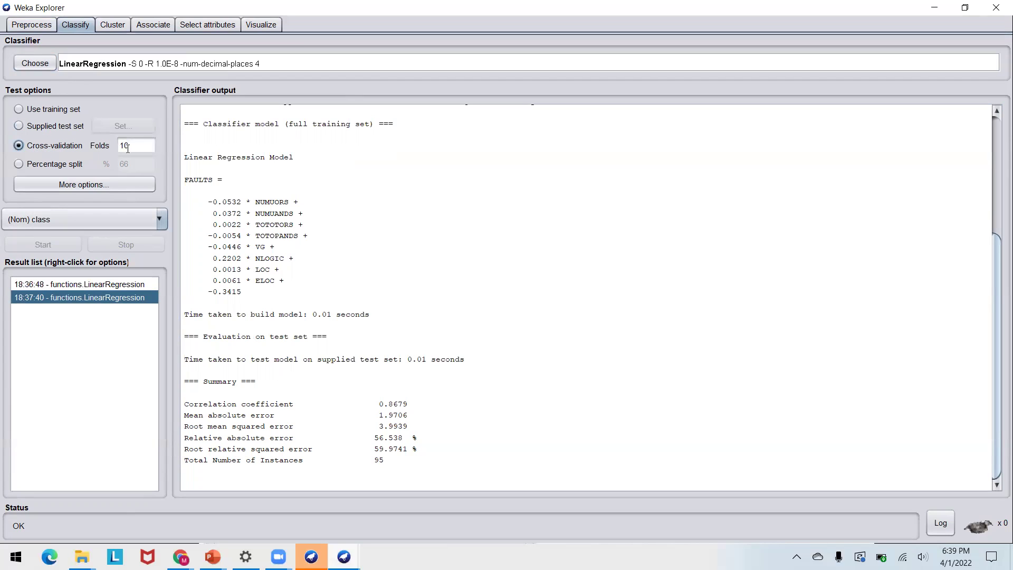
pyautogui.click(106, 66)
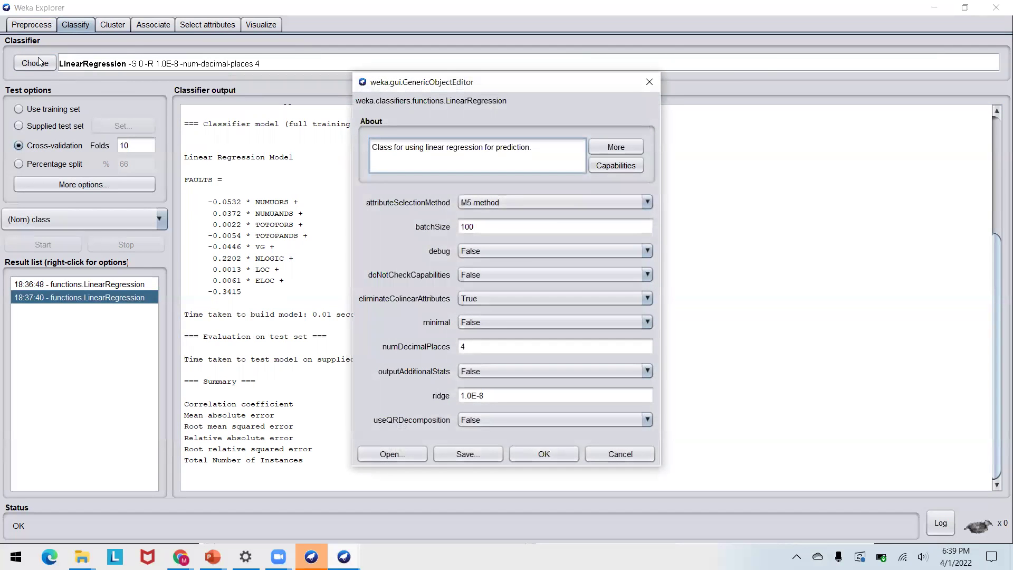
pyautogui.click(648, 82)
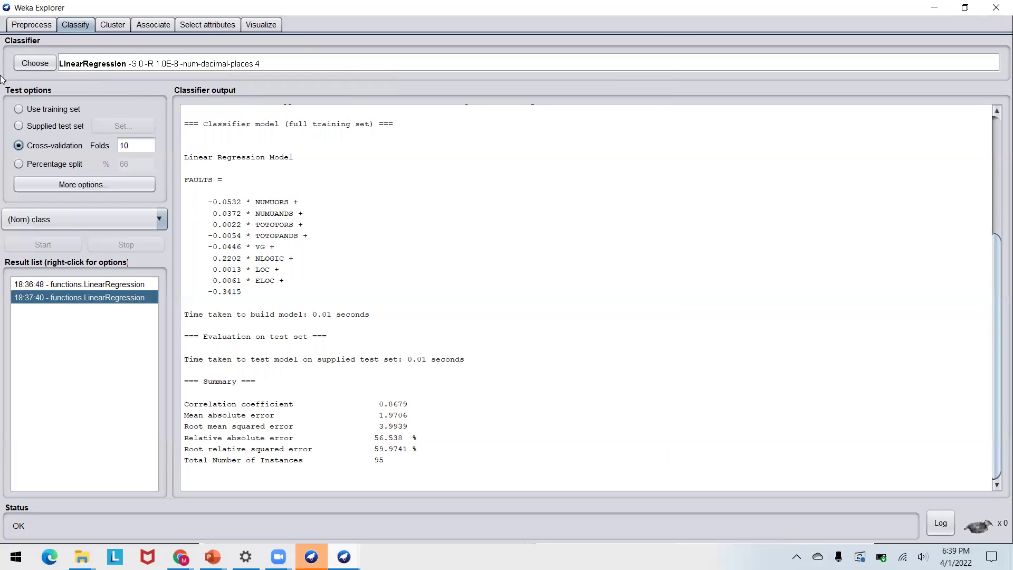
# Step: Choose DecisionStump from the trees group as the classifier for the classification dataset
pyautogui.click(35, 64)
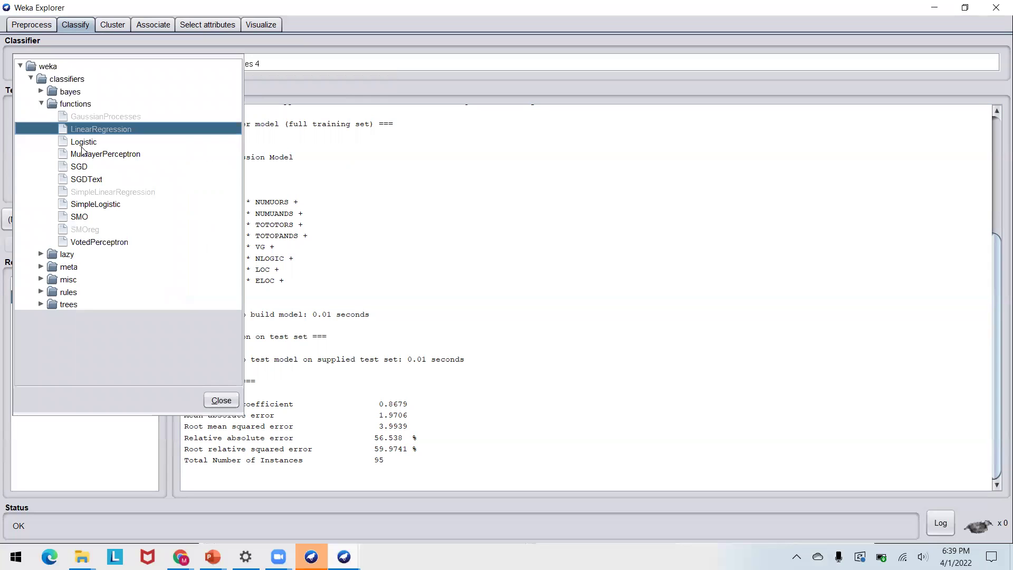
pyautogui.click(41, 103)
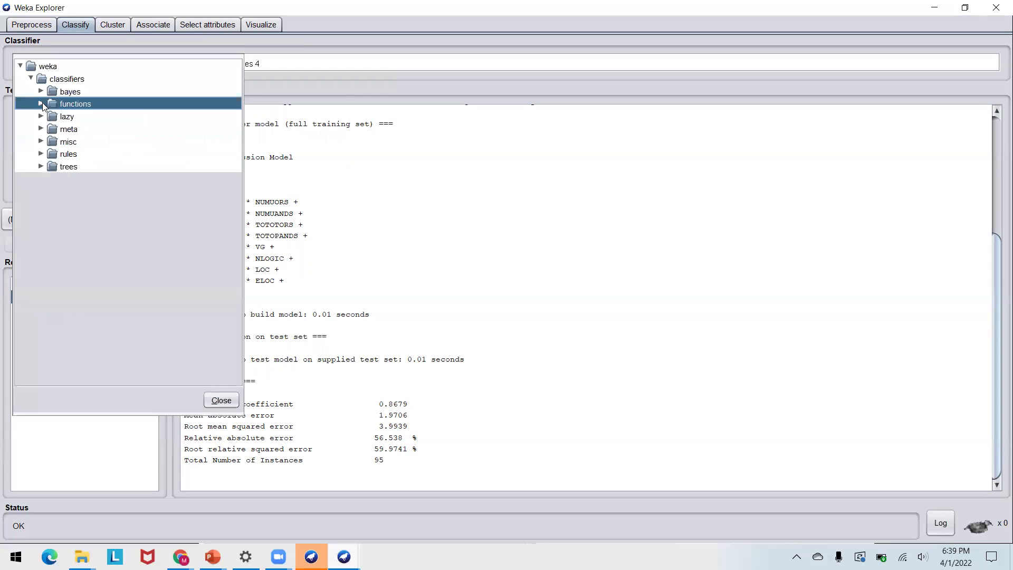
pyautogui.click(41, 167)
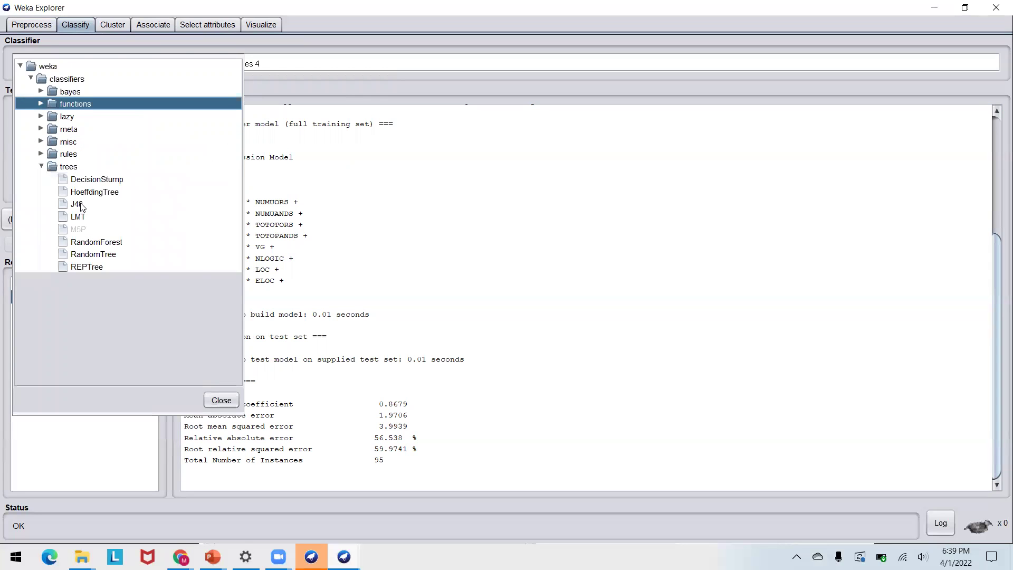
pyautogui.click(95, 180)
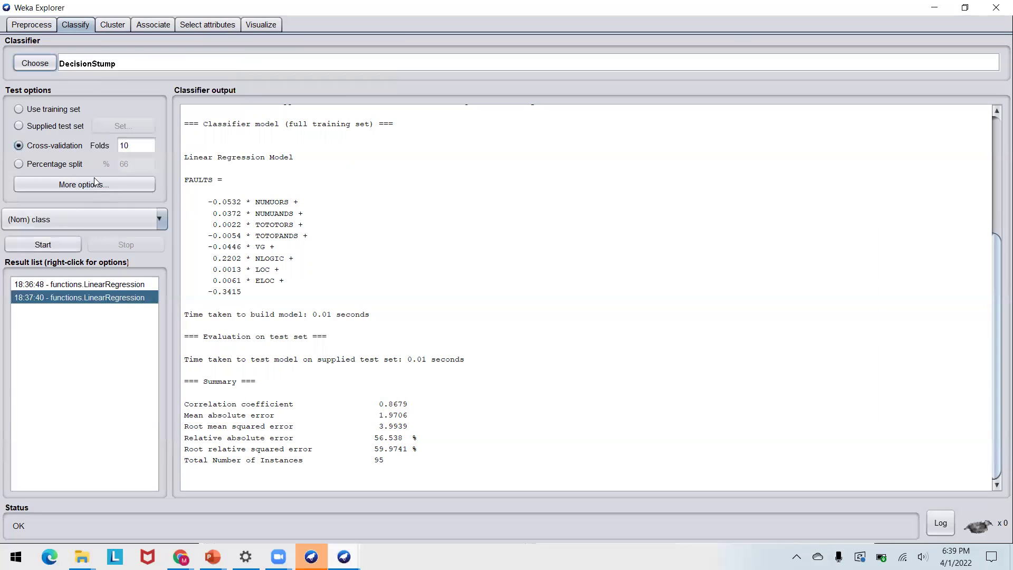
# Step: Run DecisionStump with 10-fold cross-validation on the classification data, then check the model output and the visualization options offered for the result
pyautogui.click(43, 245)
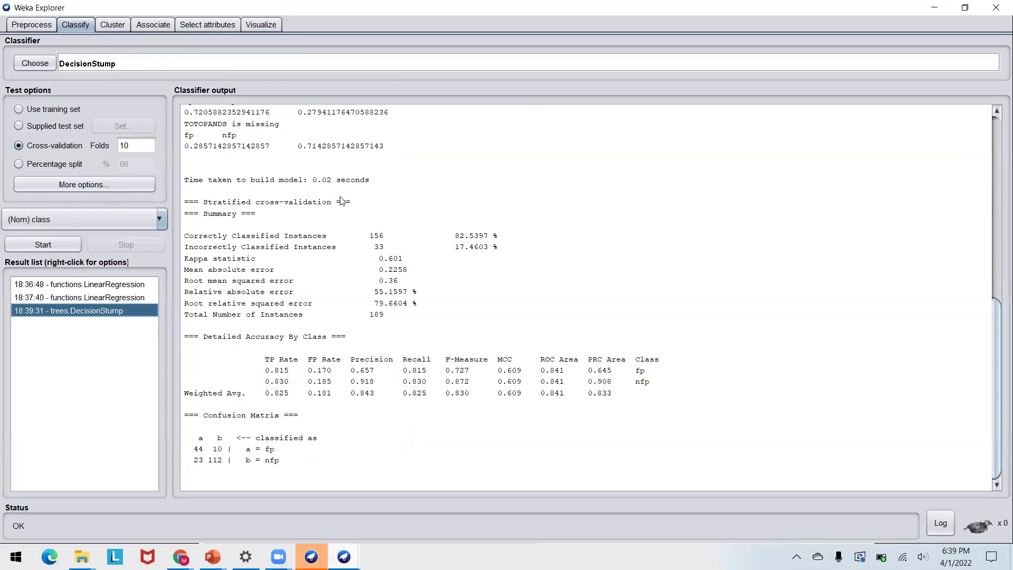
pyautogui.scroll(6, 338, 199)
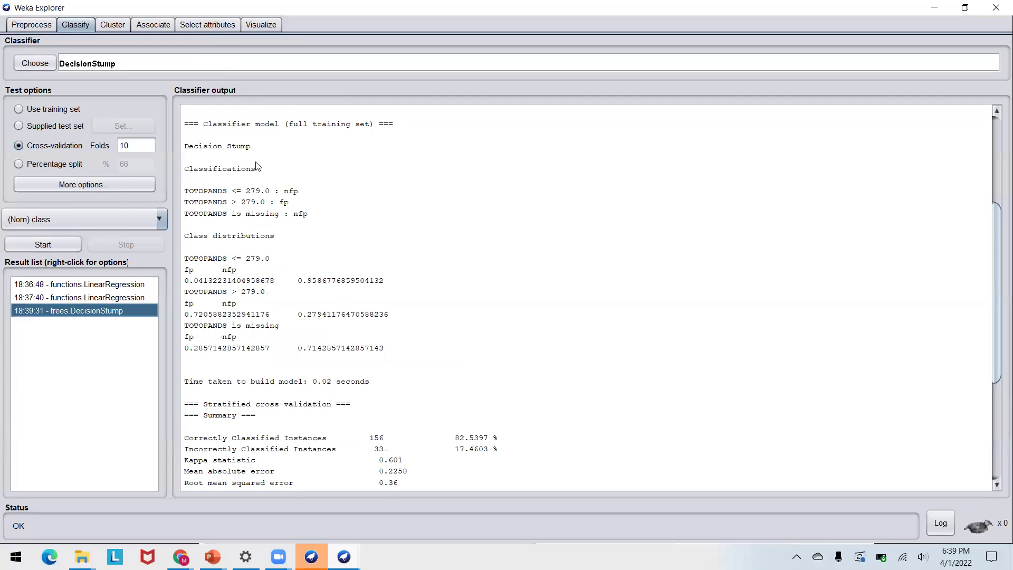
pyautogui.rightClick(92, 315)
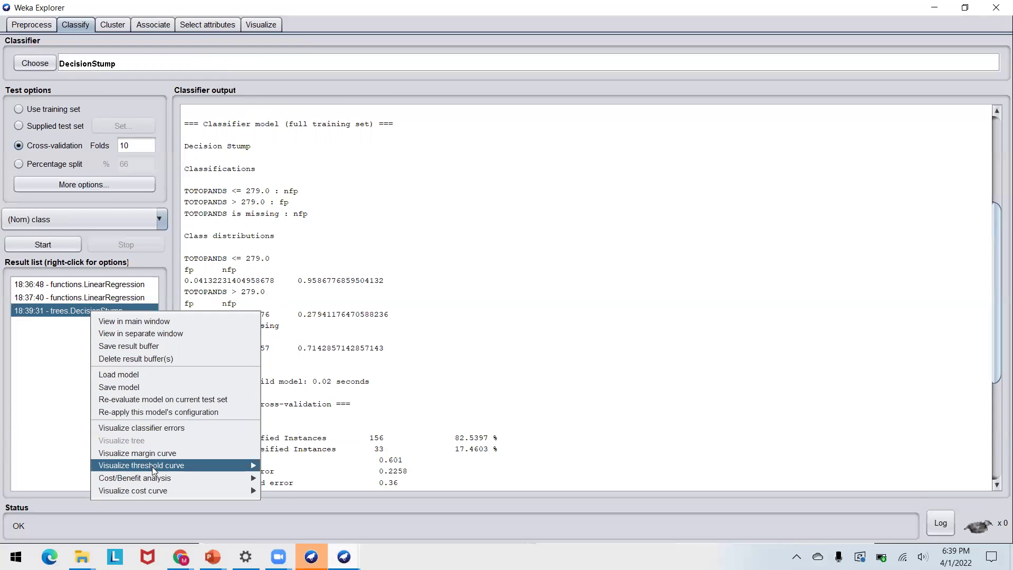
pyautogui.moveTo(157, 469)
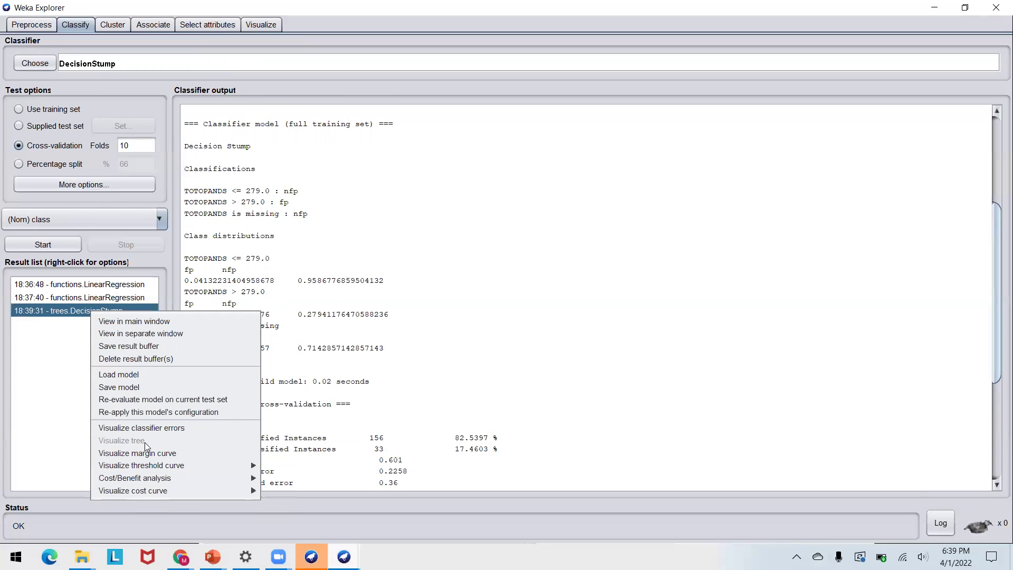
pyautogui.click(68, 376)
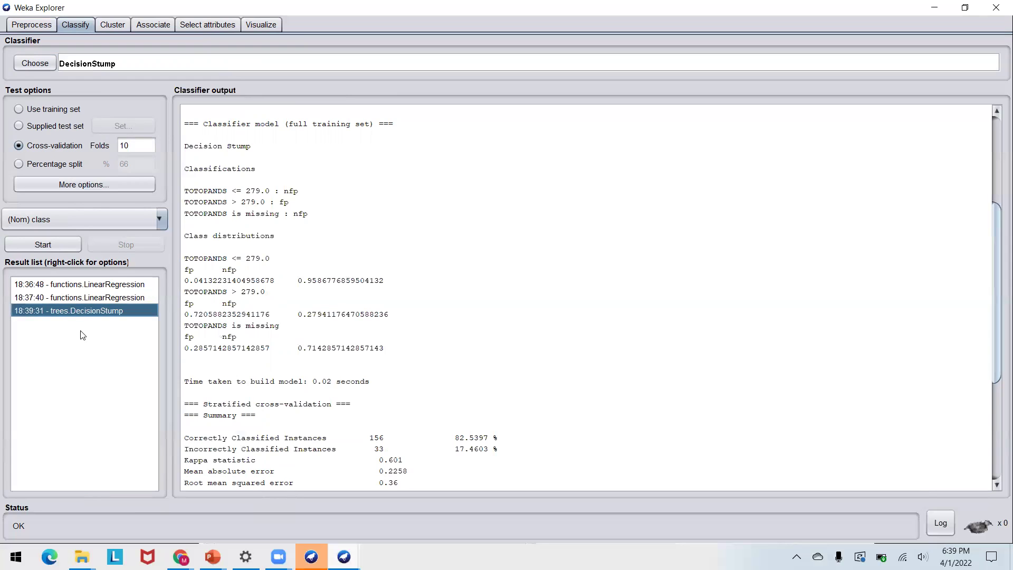
pyautogui.rightClick(79, 311)
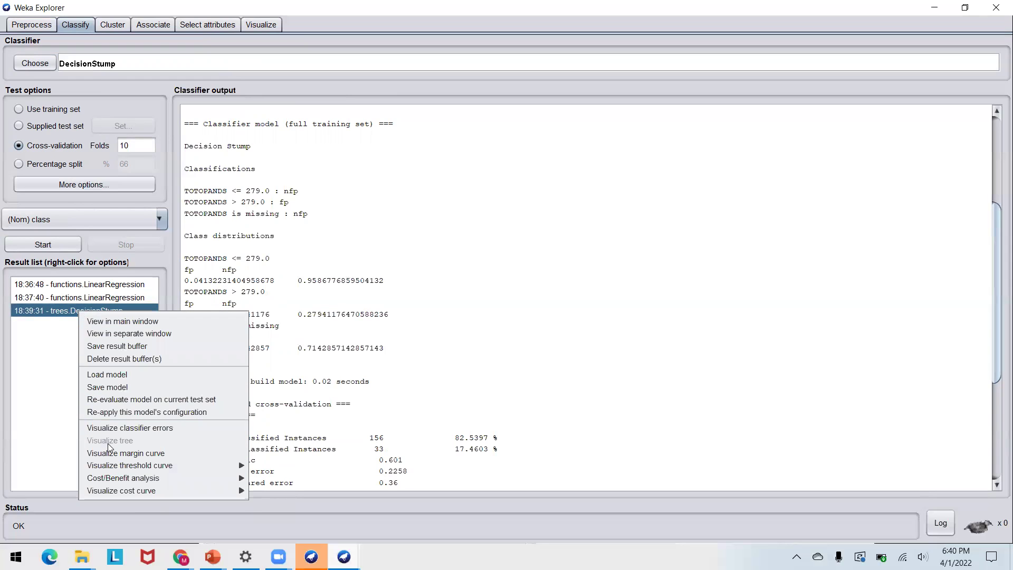
pyautogui.click(404, 226)
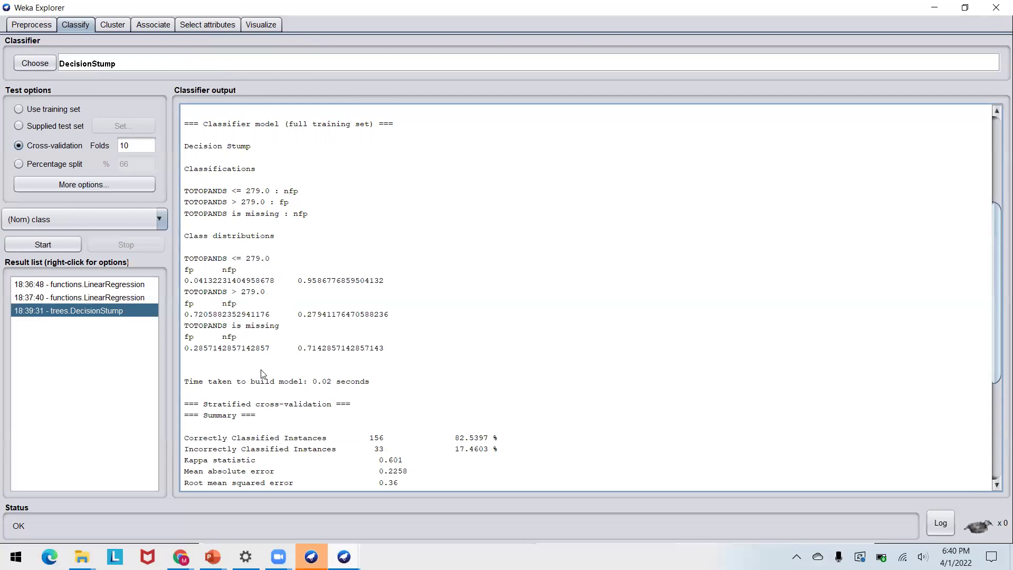
pyautogui.scroll(-6, 261, 373)
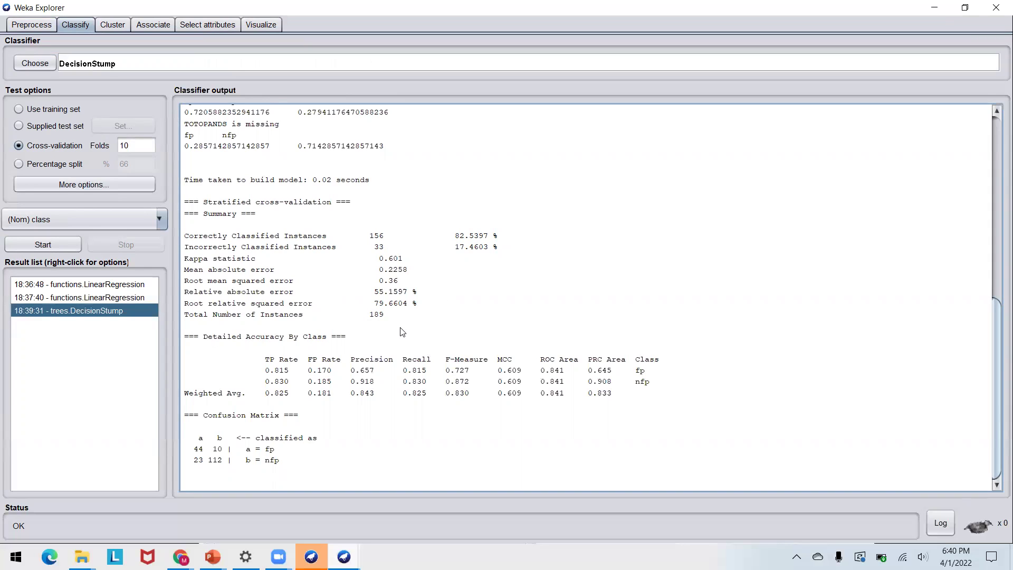
# Step: Supply ahmed_Test_Classification.arff as the test set and run DecisionStump against it
pyautogui.click(54, 126)
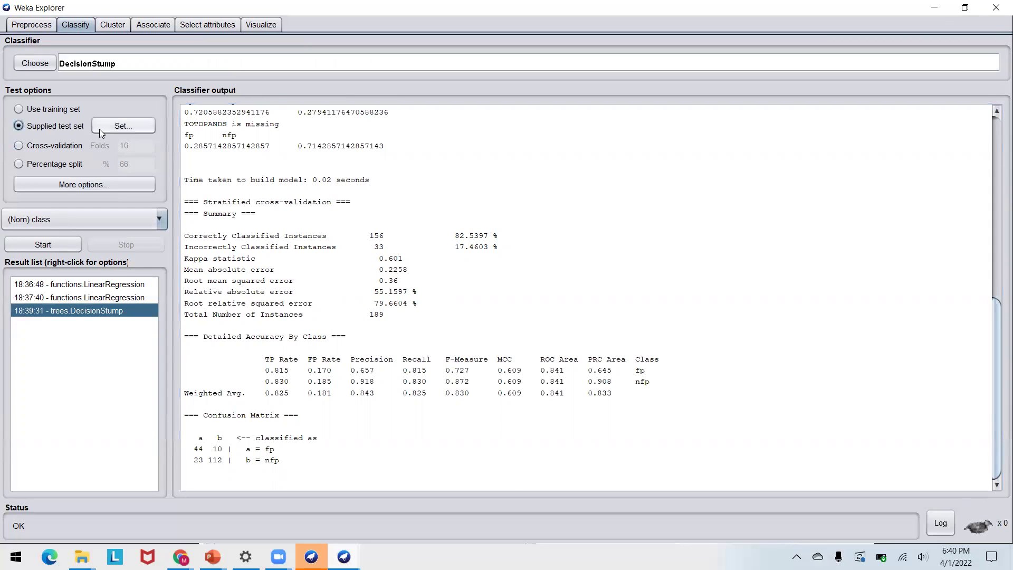
pyautogui.click(102, 128)
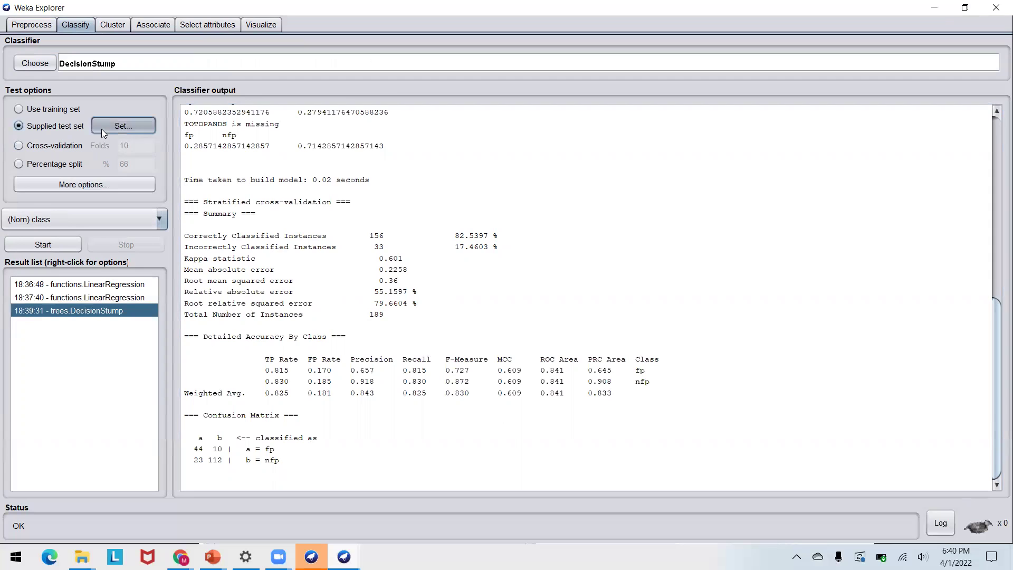
pyautogui.click(427, 267)
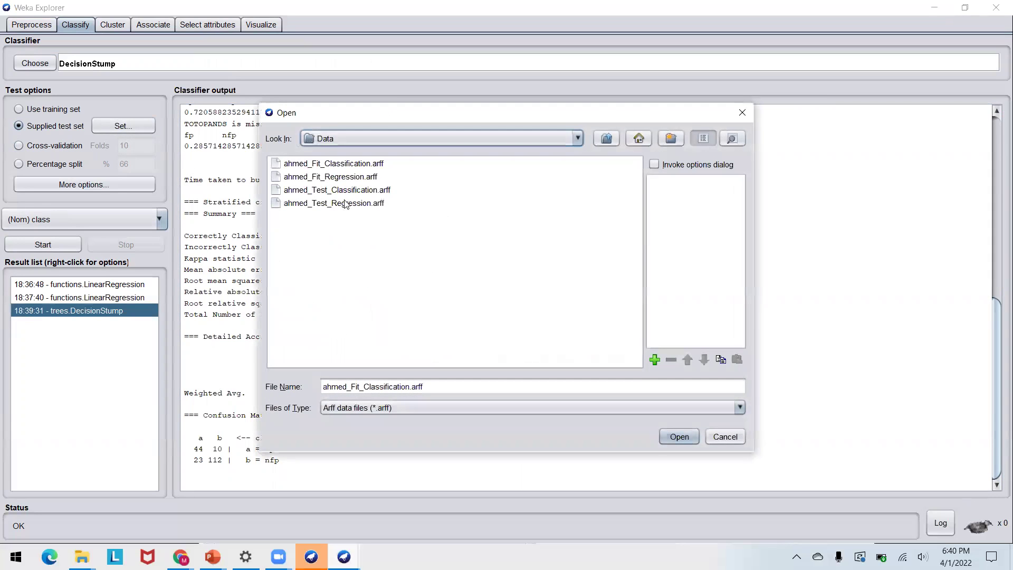
pyautogui.click(336, 192)
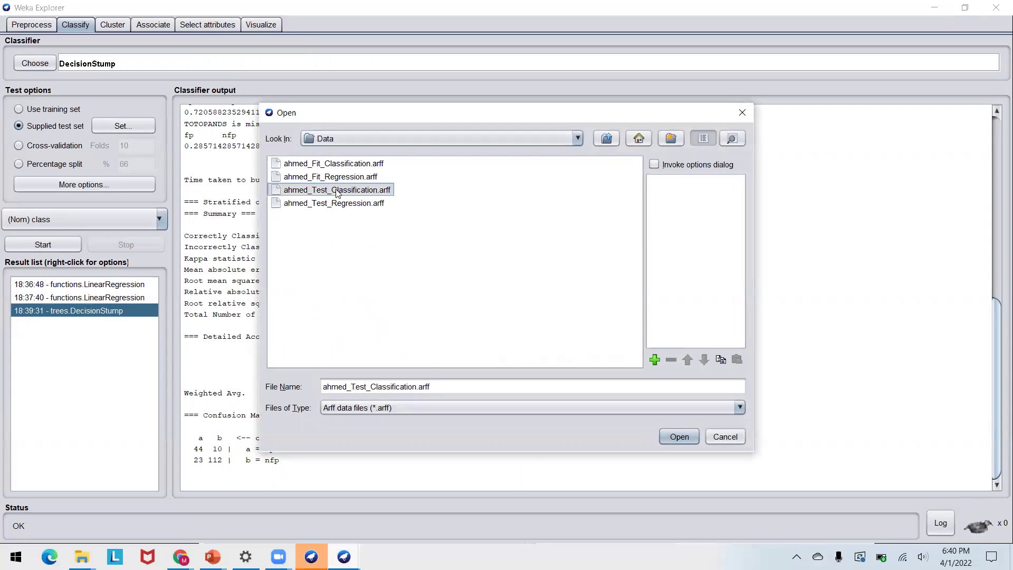
pyautogui.click(678, 434)
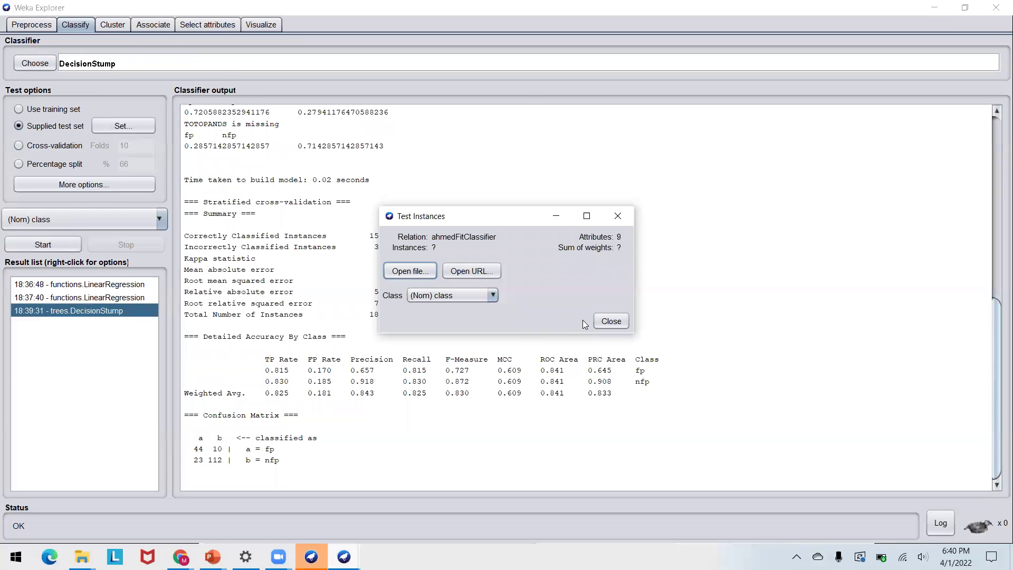
pyautogui.click(610, 323)
pyautogui.click(36, 244)
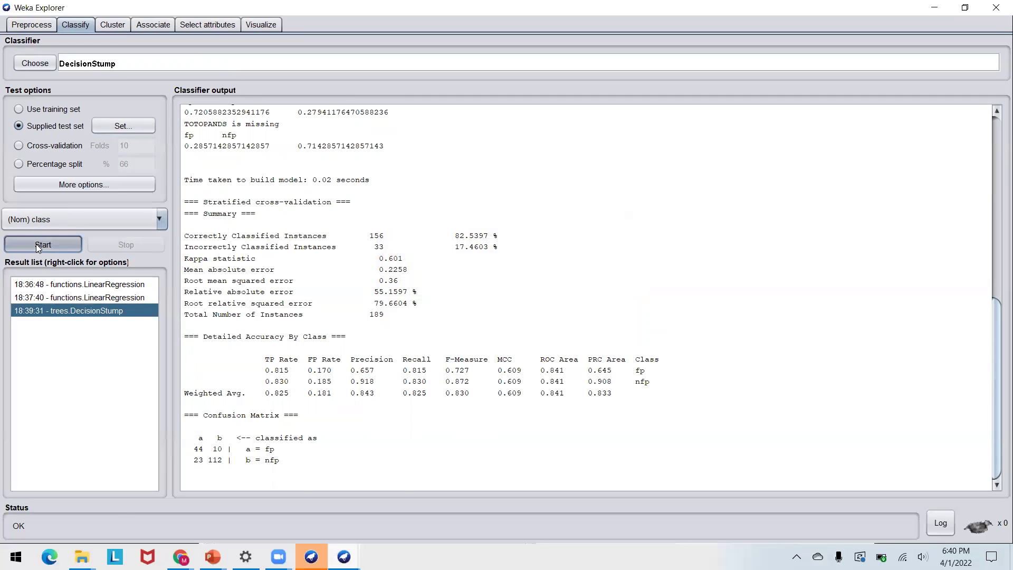
# Step: Compare the accuracy summaries and confusion matrices of the DecisionStump cross-validation and supplied test set runs by alternating between them
pyautogui.click(99, 311)
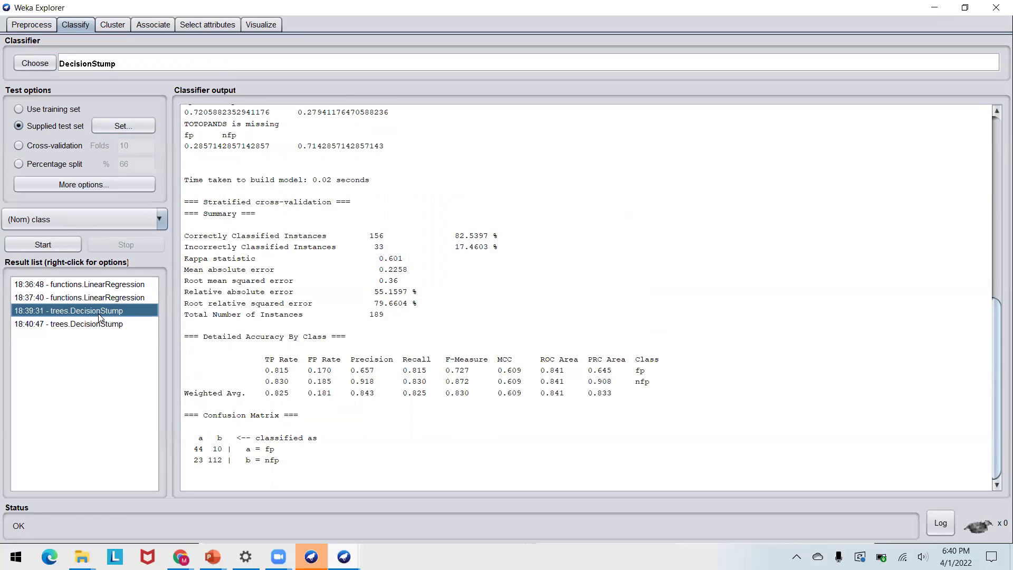
pyautogui.press('Down')
pyautogui.click(98, 312)
pyautogui.press('Down')
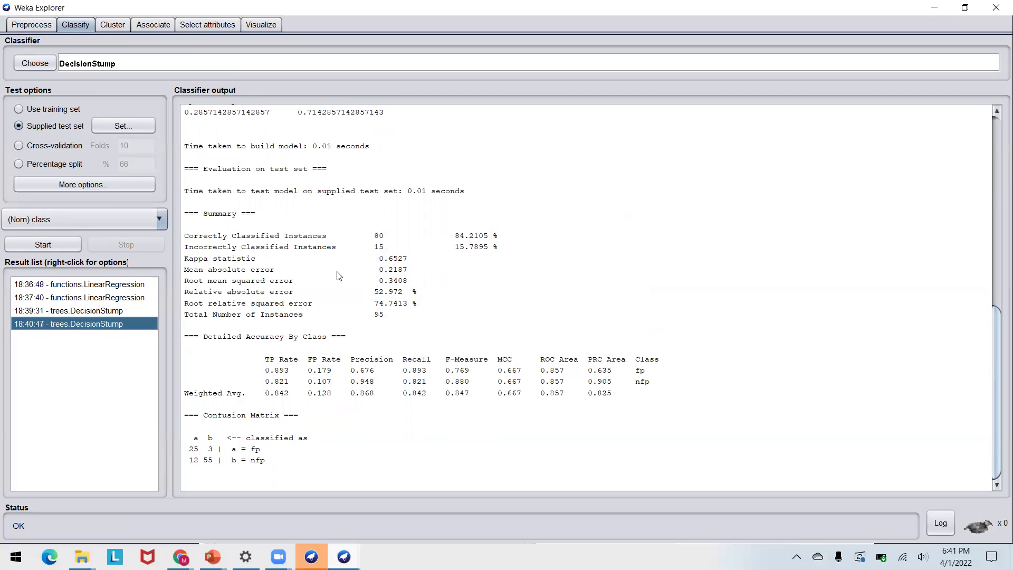
pyautogui.press('Up')
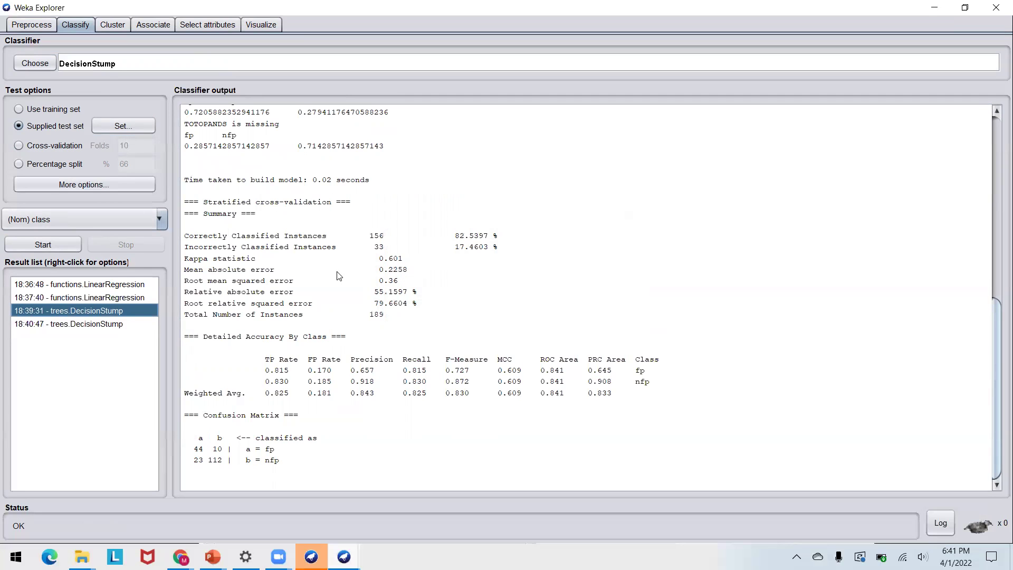
pyautogui.press('Down')
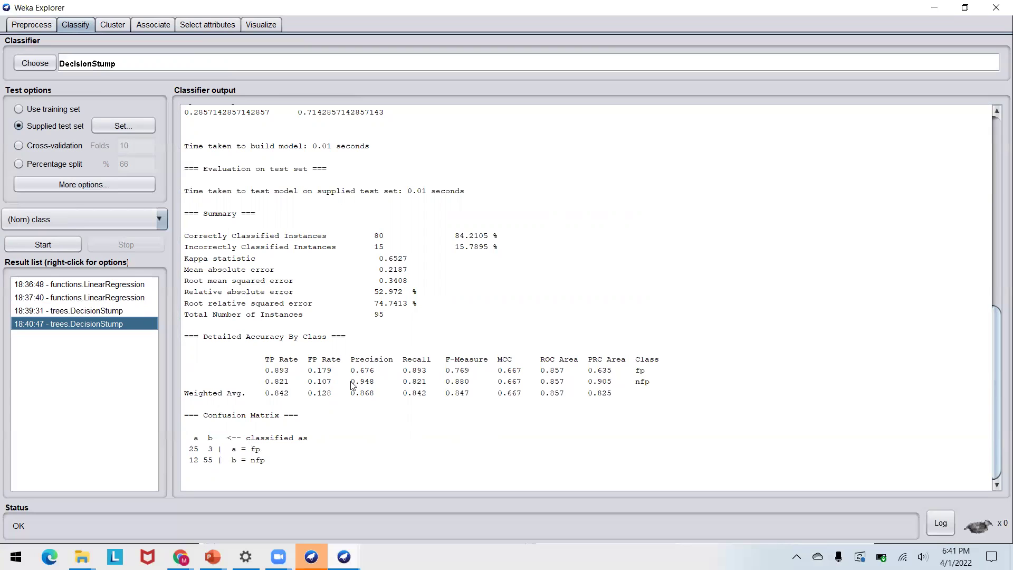
# Step: Load webkb-train-stemmed.arff from the Assignment 2 folder under Spring 2022, Natural Language Processing, as the new training dataset
pyautogui.click(30, 26)
pyautogui.click(46, 51)
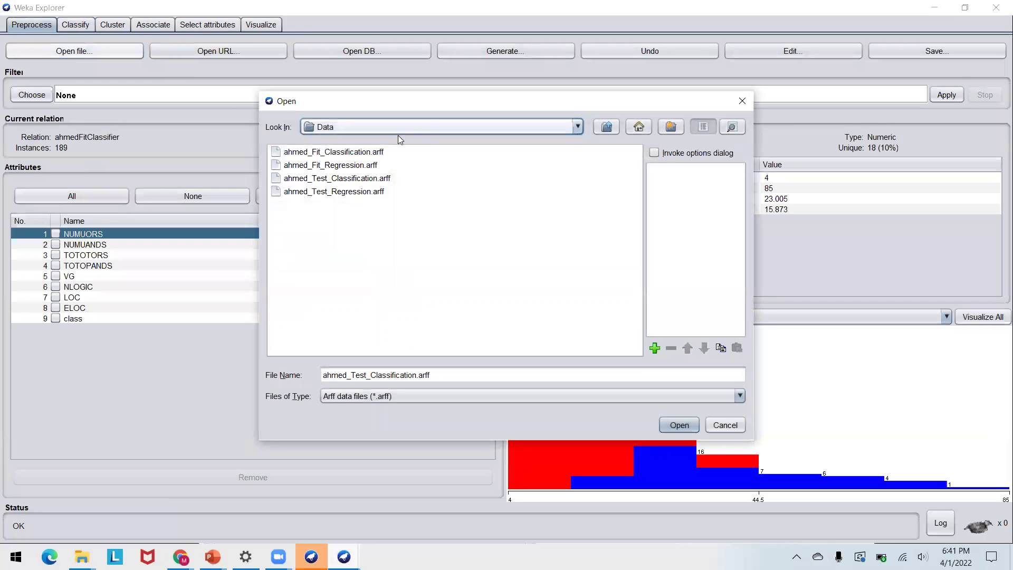
pyautogui.click(396, 131)
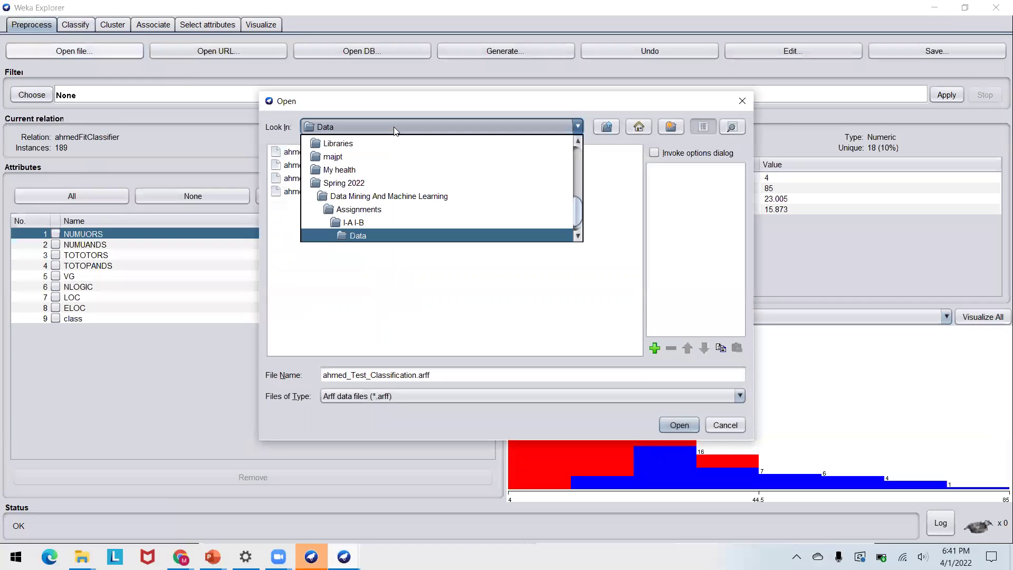
pyautogui.click(347, 186)
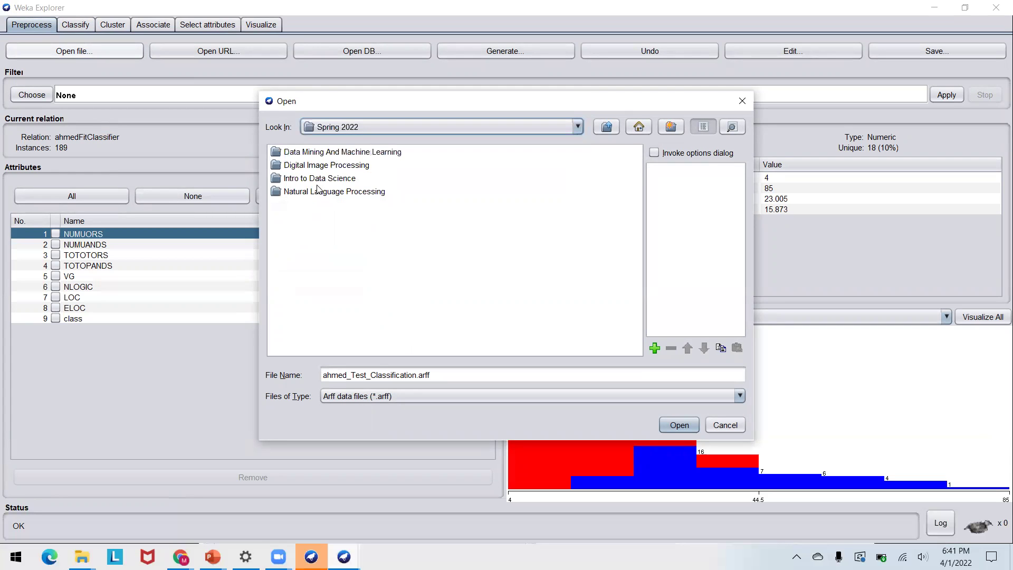
pyautogui.click(320, 191)
pyautogui.doubleClick(327, 191)
pyautogui.doubleClick(316, 167)
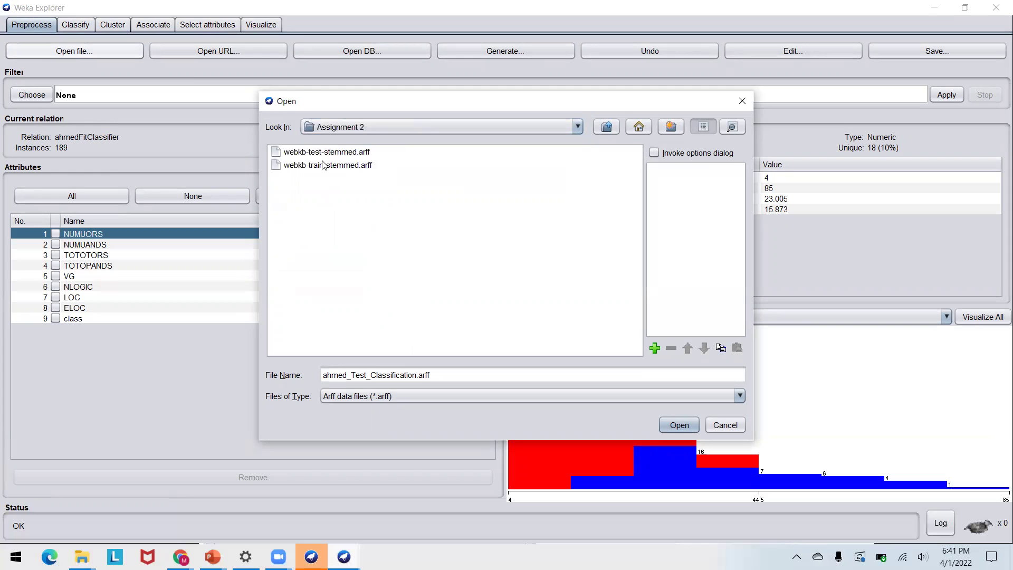
pyautogui.click(317, 167)
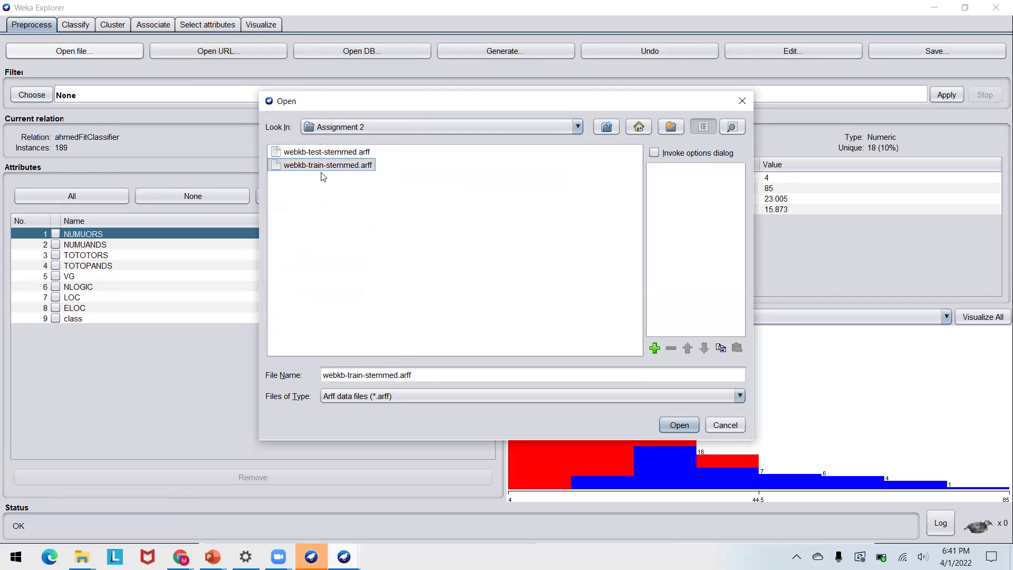
pyautogui.click(668, 426)
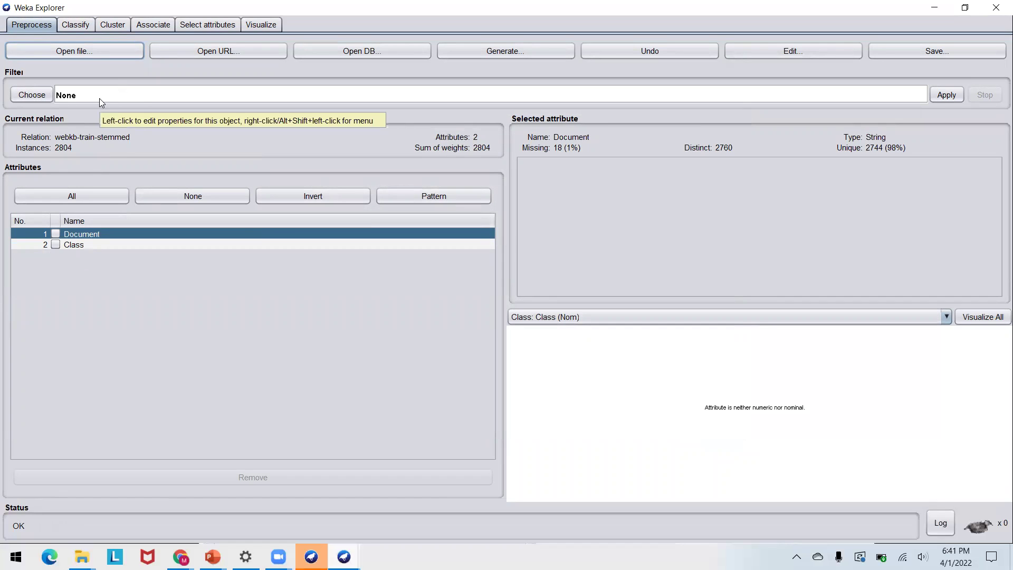
# Step: Supply webkb-test-stemmed.arff from the Assignment 2 folder as the test set, with (Nom) Class as its class attribute
pyautogui.click(74, 25)
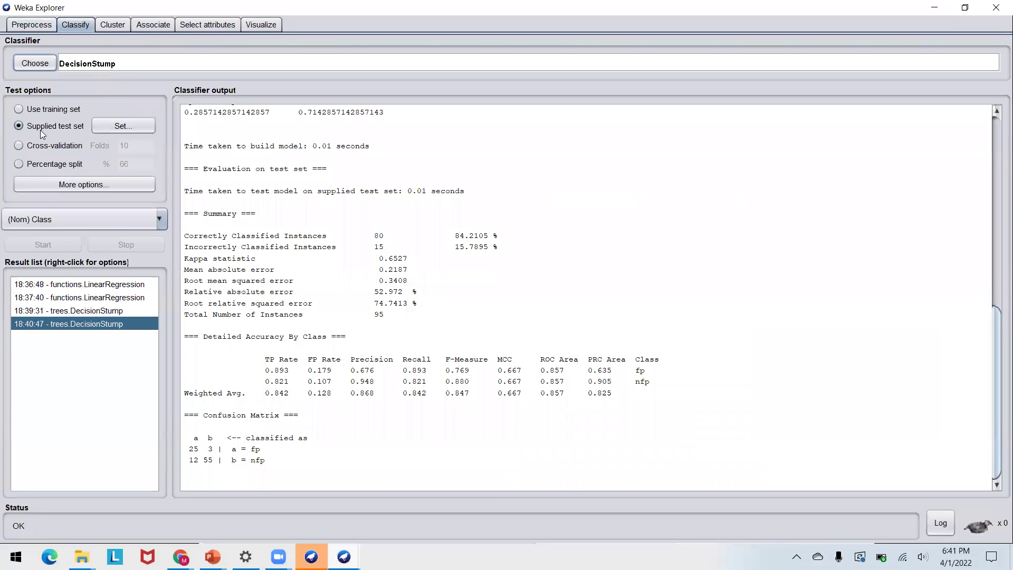
pyautogui.click(116, 128)
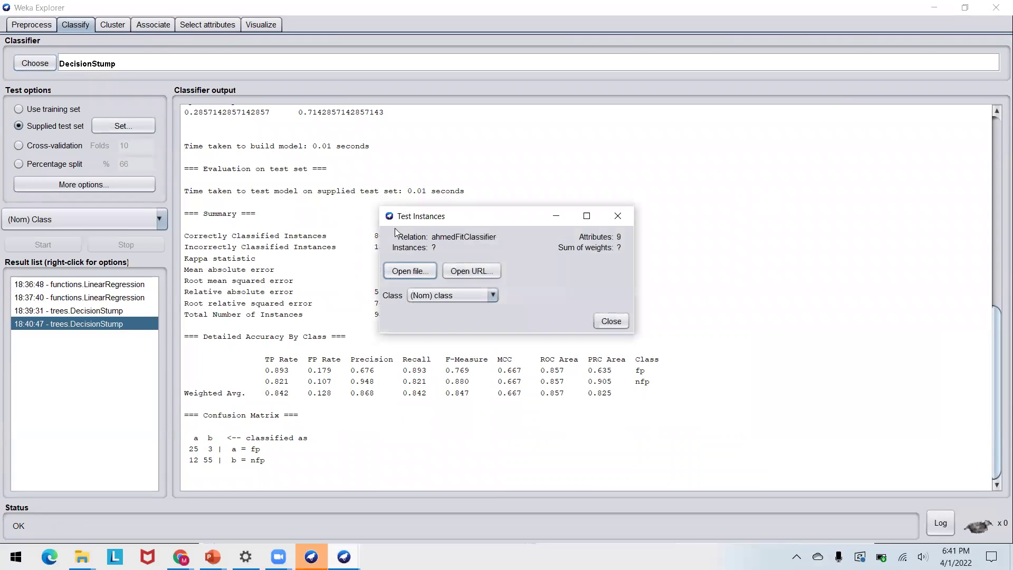
pyautogui.click(421, 273)
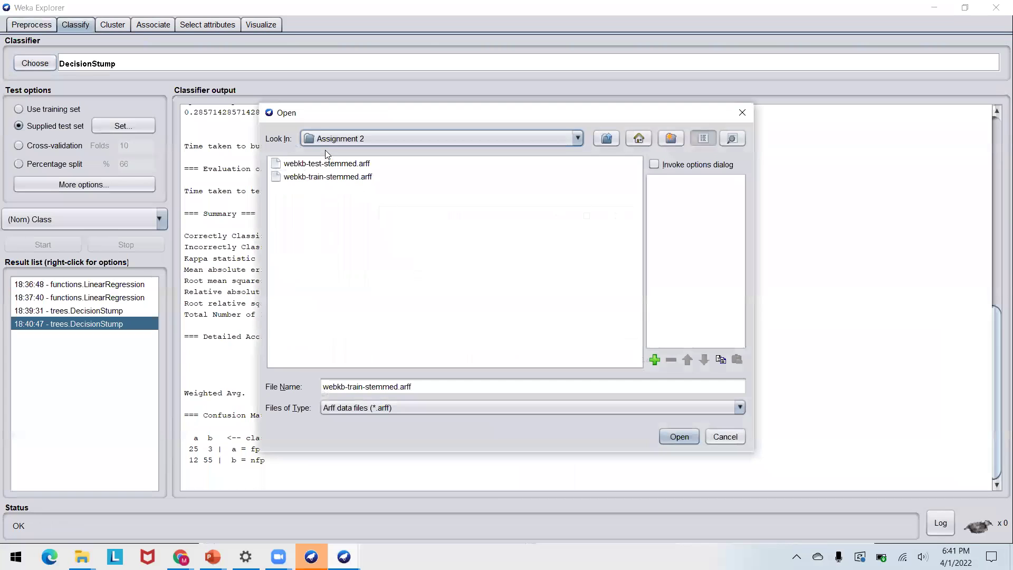
pyautogui.click(326, 165)
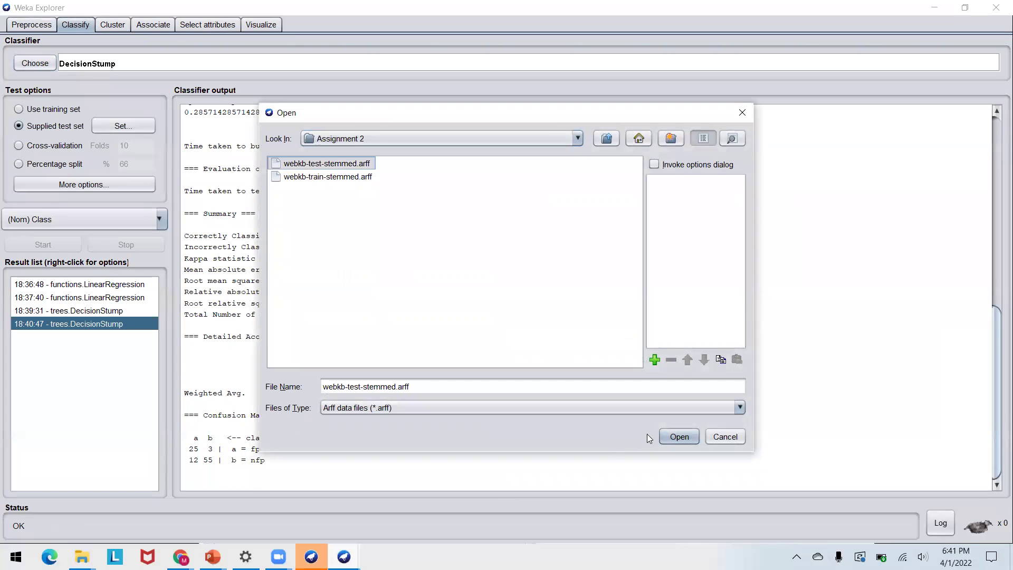
pyautogui.click(678, 437)
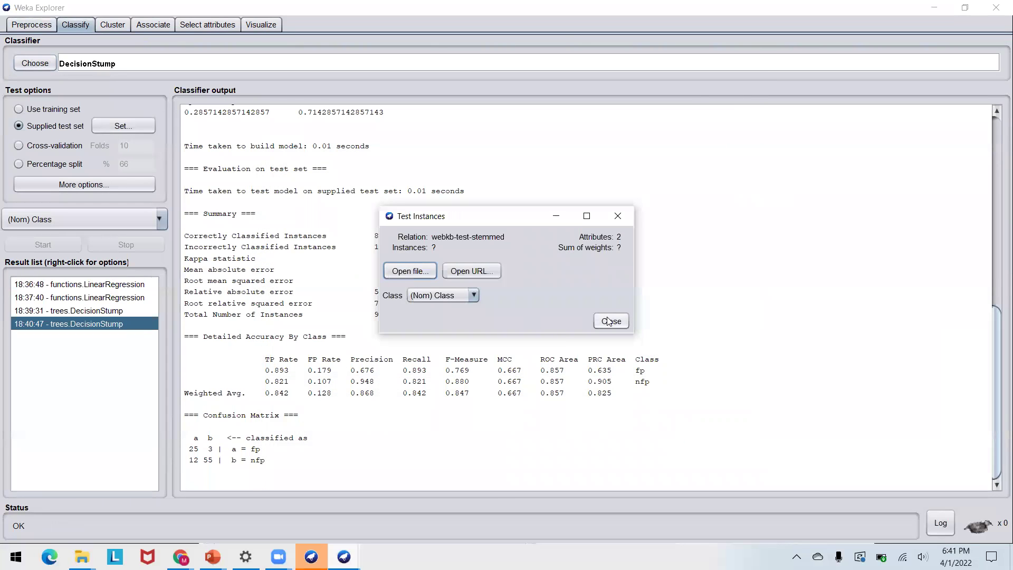
pyautogui.click(477, 296)
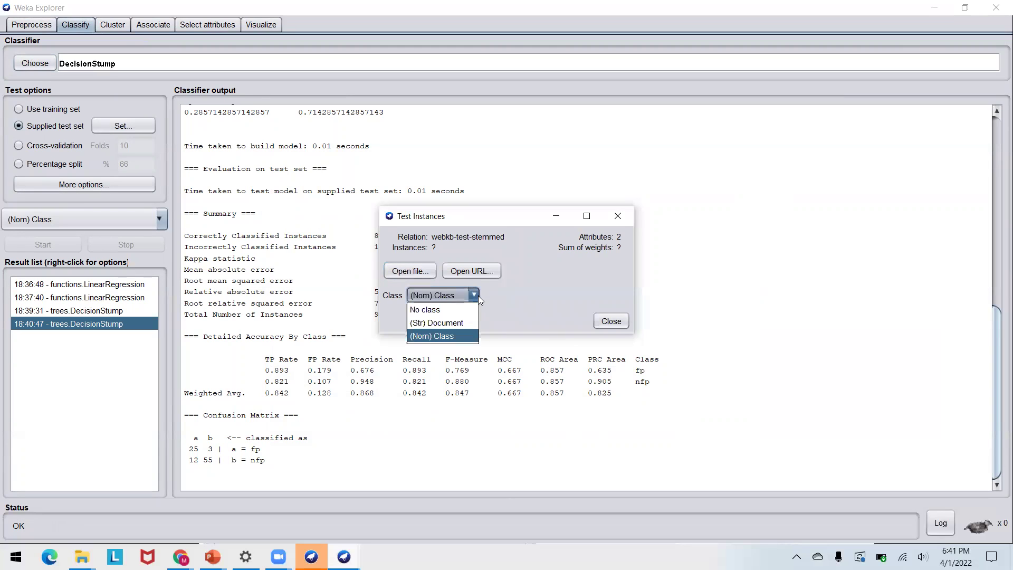
pyautogui.click(466, 337)
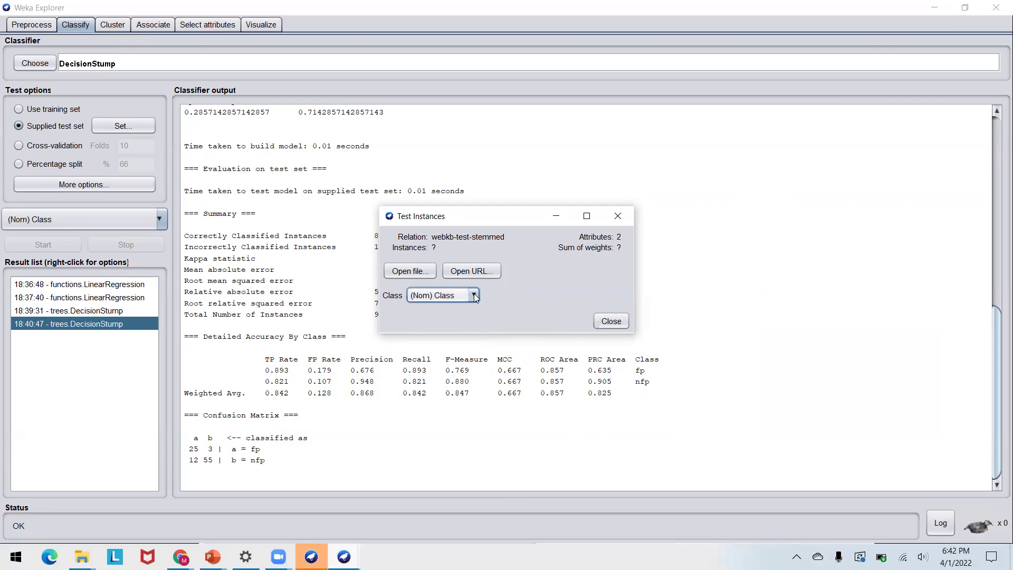
pyautogui.click(610, 321)
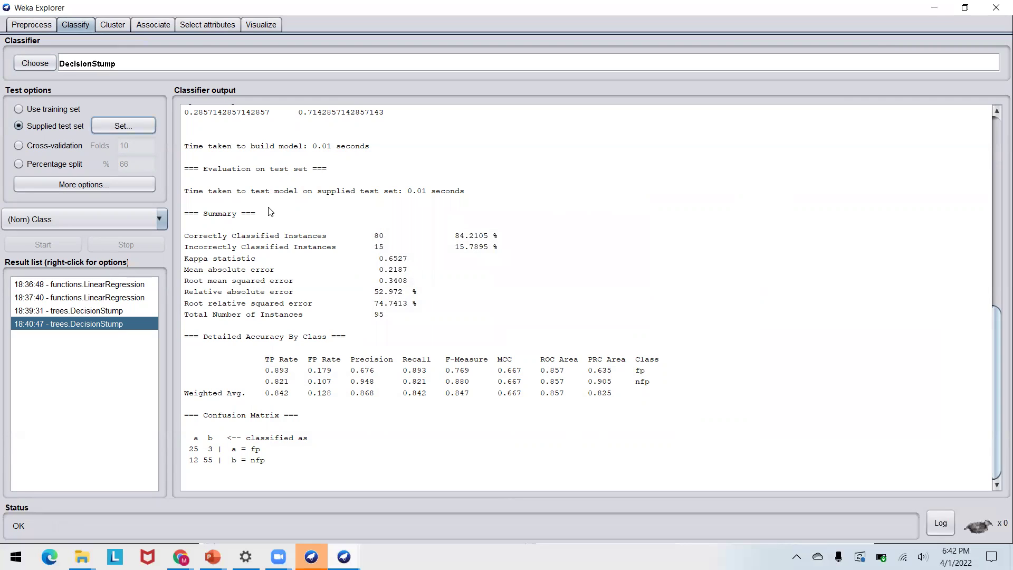
# Step: Choose FilteredClassifier from the meta classifiers as the classification model for the webkb data
pyautogui.click(24, 26)
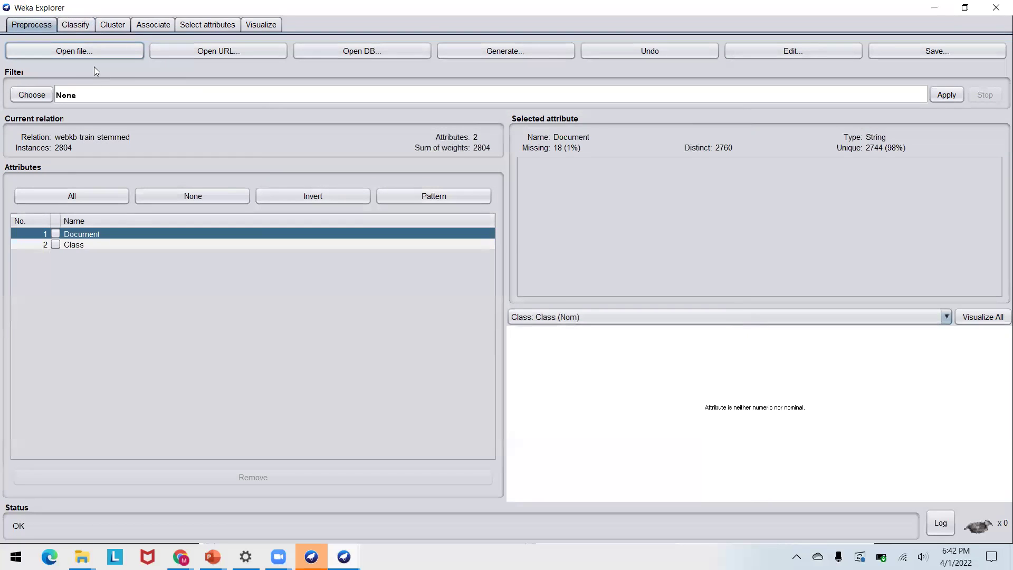
pyautogui.click(73, 25)
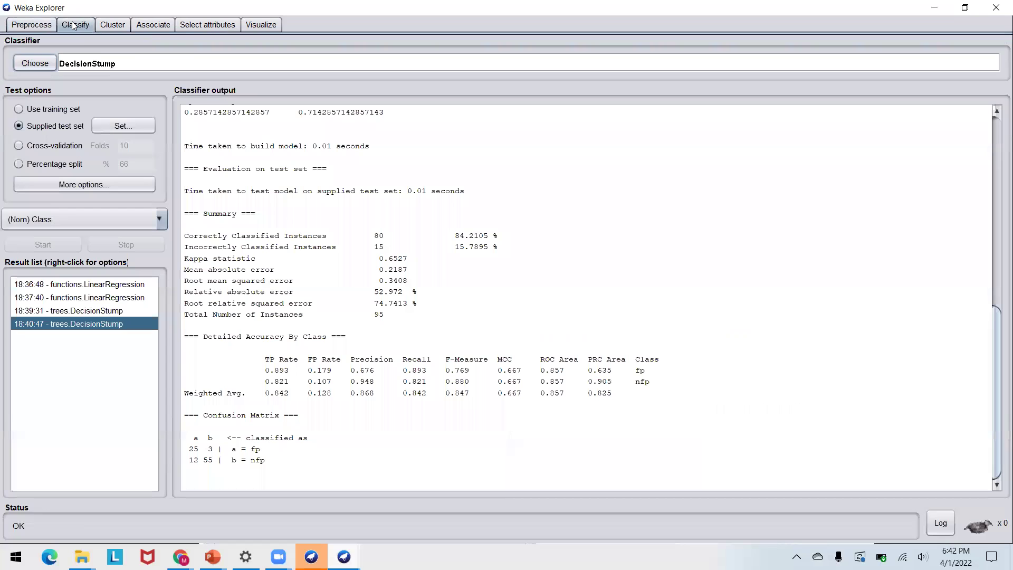
pyautogui.click(46, 64)
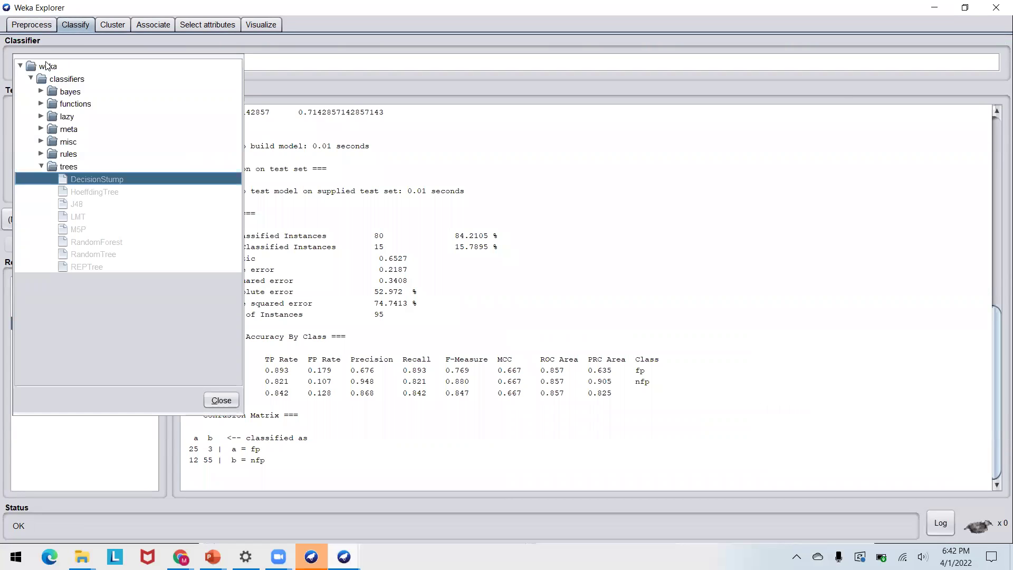
pyautogui.click(41, 104)
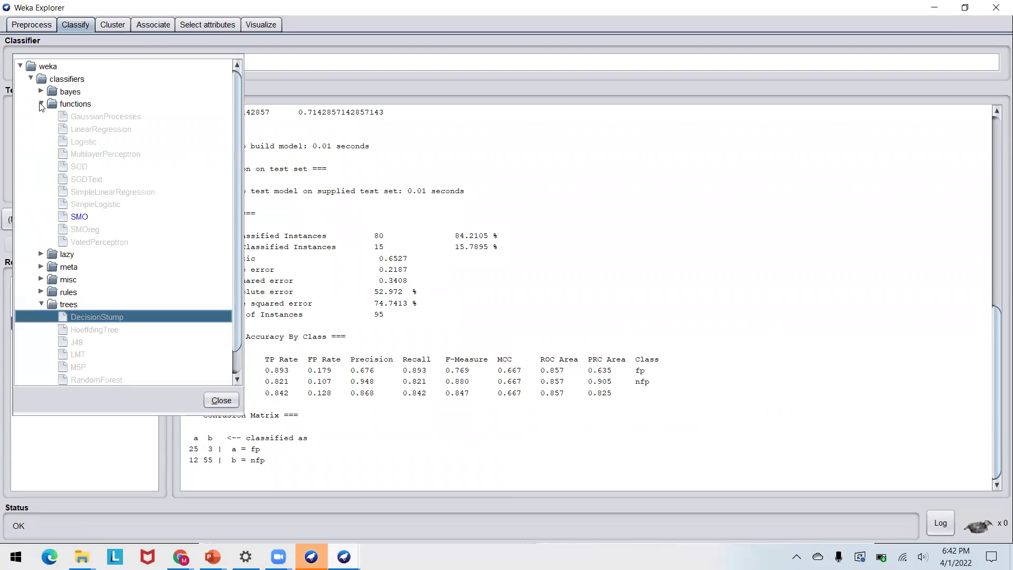
pyautogui.click(42, 104)
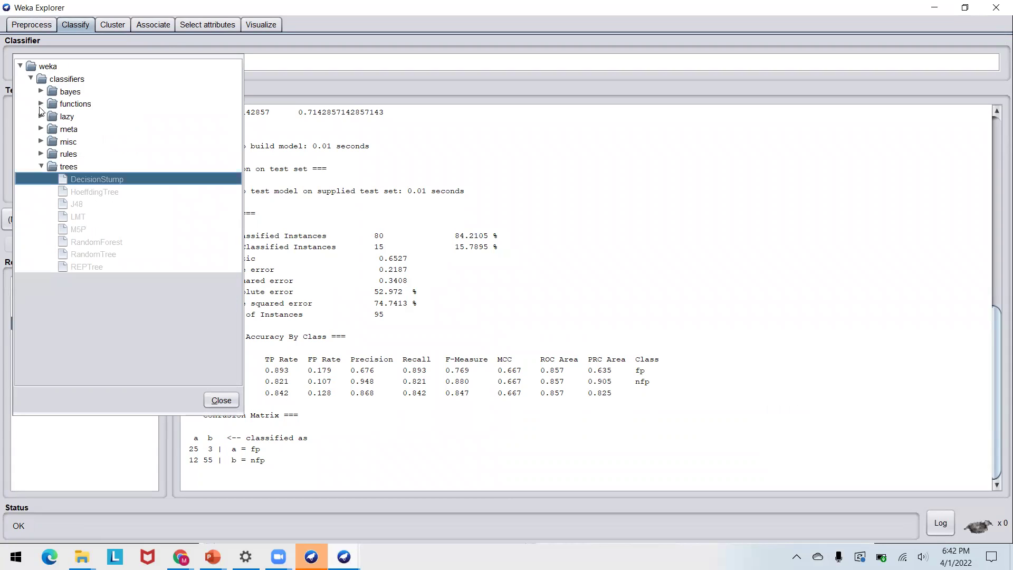
pyautogui.click(41, 129)
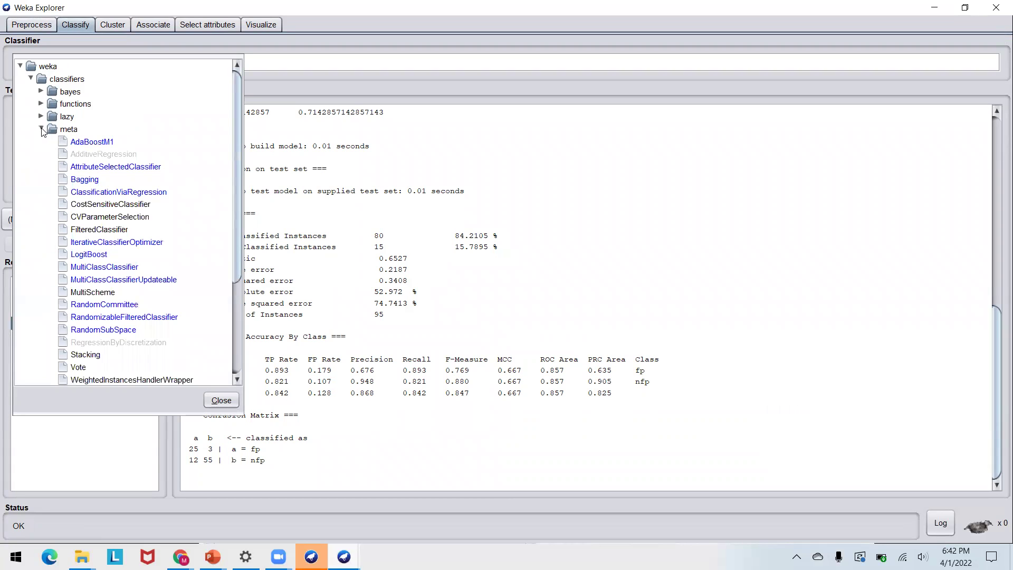
pyautogui.click(106, 229)
# Step: Set the FilteredClassifier's base classifier to NaiveBayesMultinomial from the bayes group, keeping its default options
pyautogui.click(157, 64)
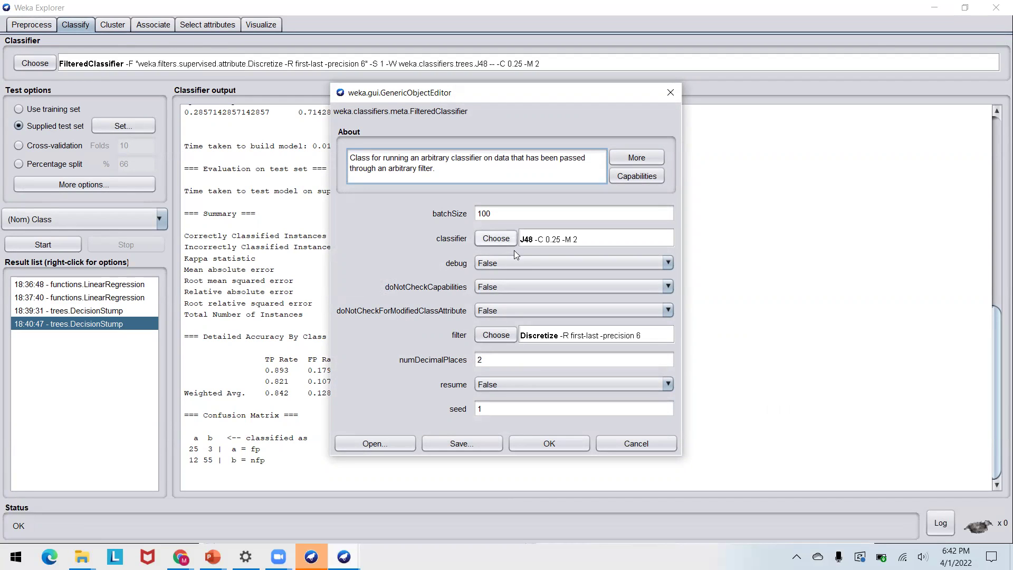
pyautogui.click(504, 237)
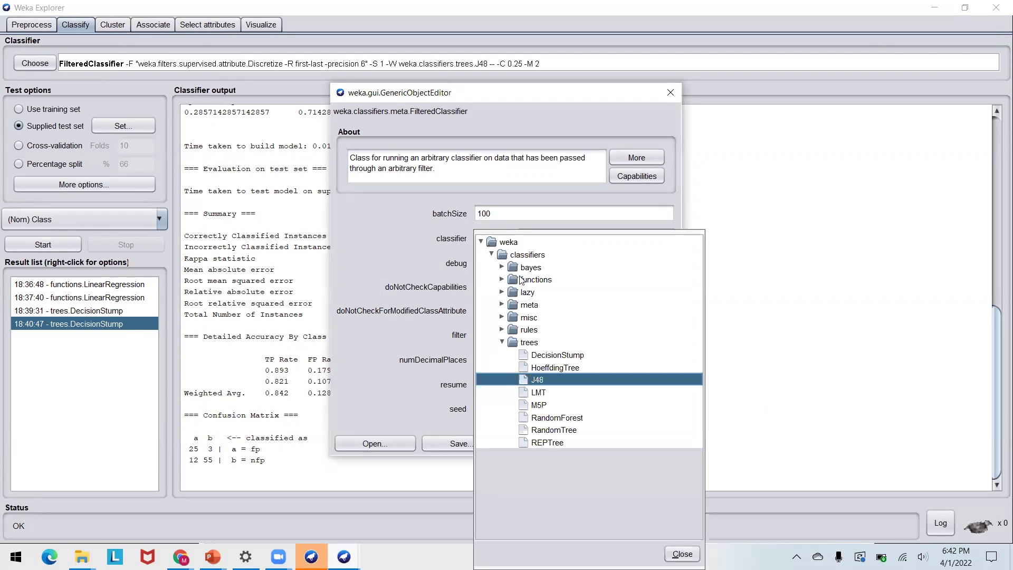
pyautogui.click(508, 269)
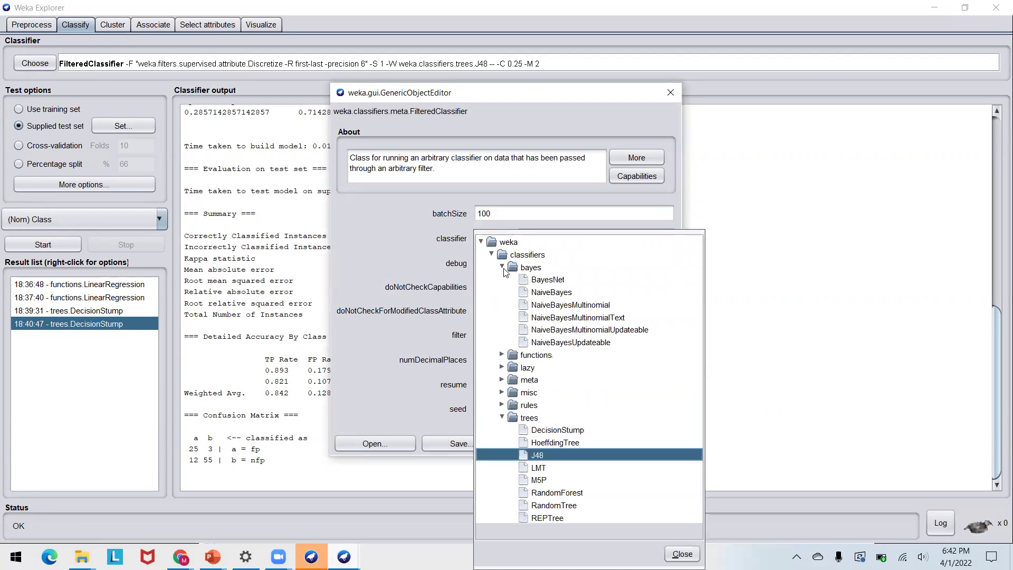
pyautogui.click(574, 306)
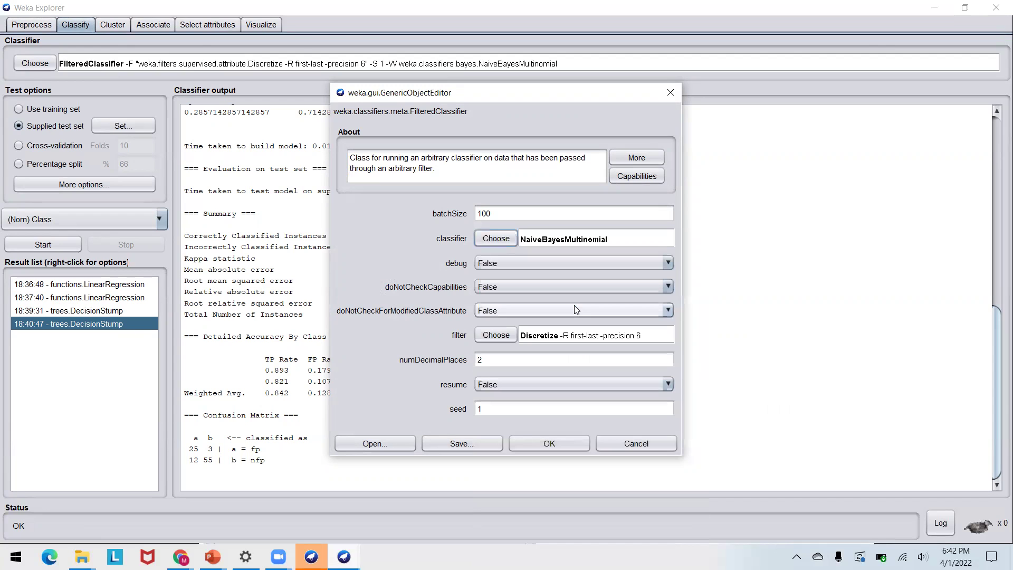
pyautogui.click(552, 243)
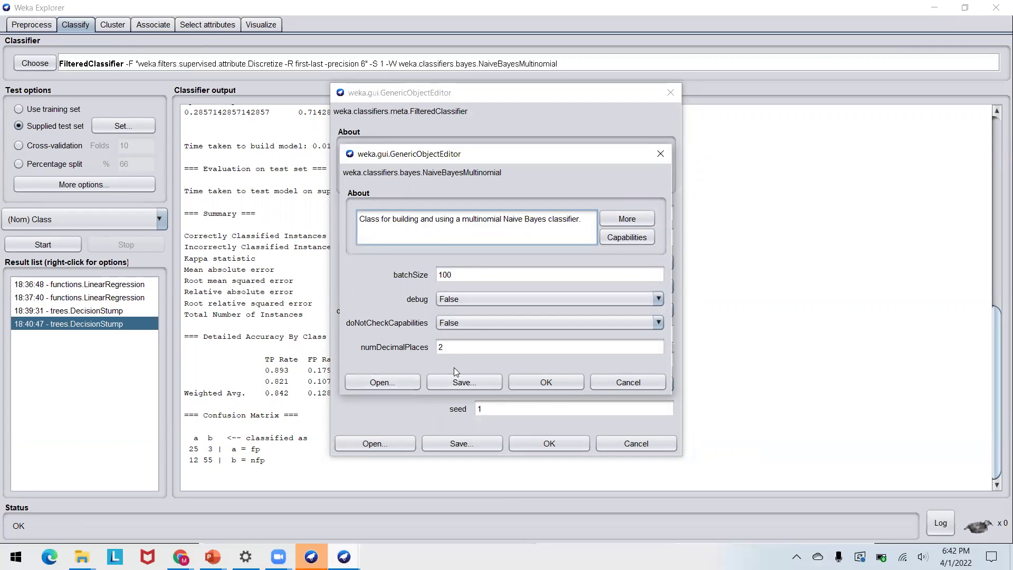
pyautogui.click(531, 382)
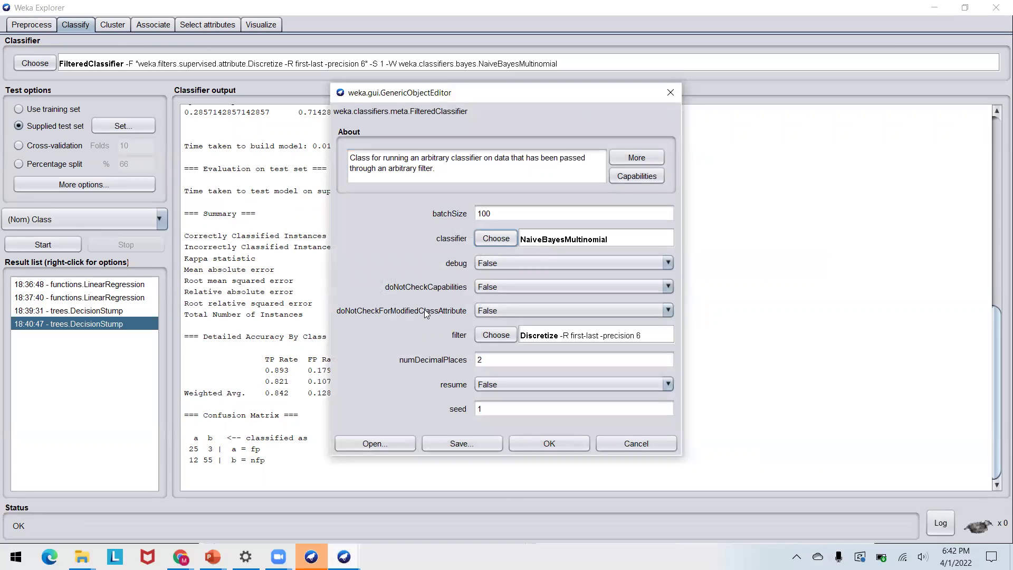
pyautogui.click(547, 445)
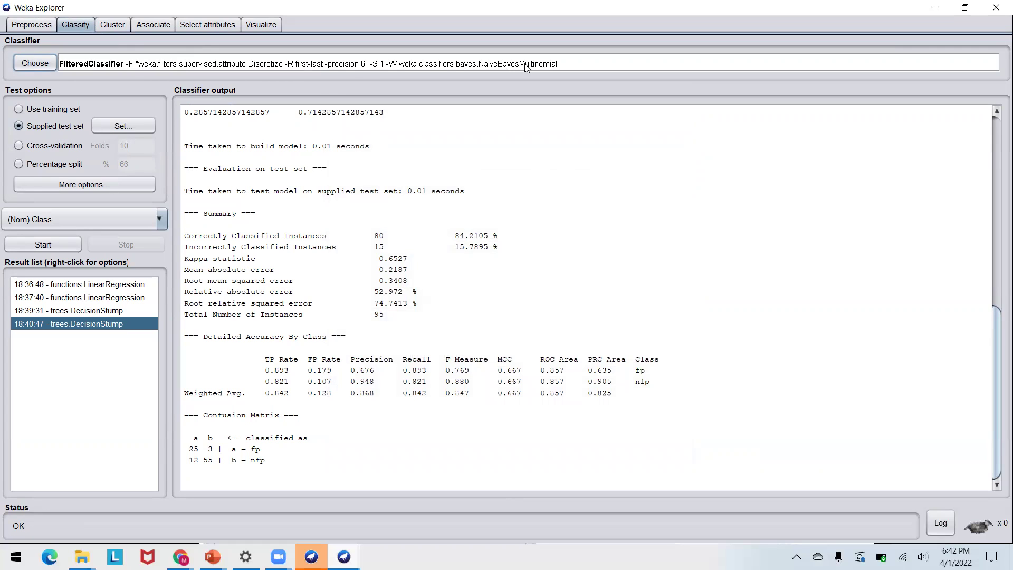
# Step: Review the FilteredClassifier settings and the options of its NaiveBayesMultinomial base classifier
pyautogui.click(163, 67)
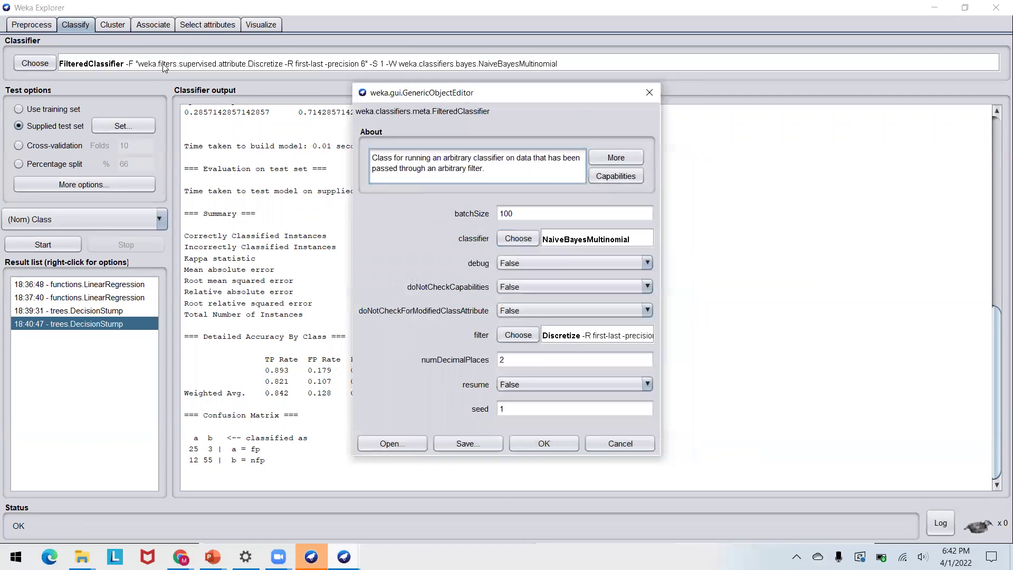
pyautogui.click(574, 242)
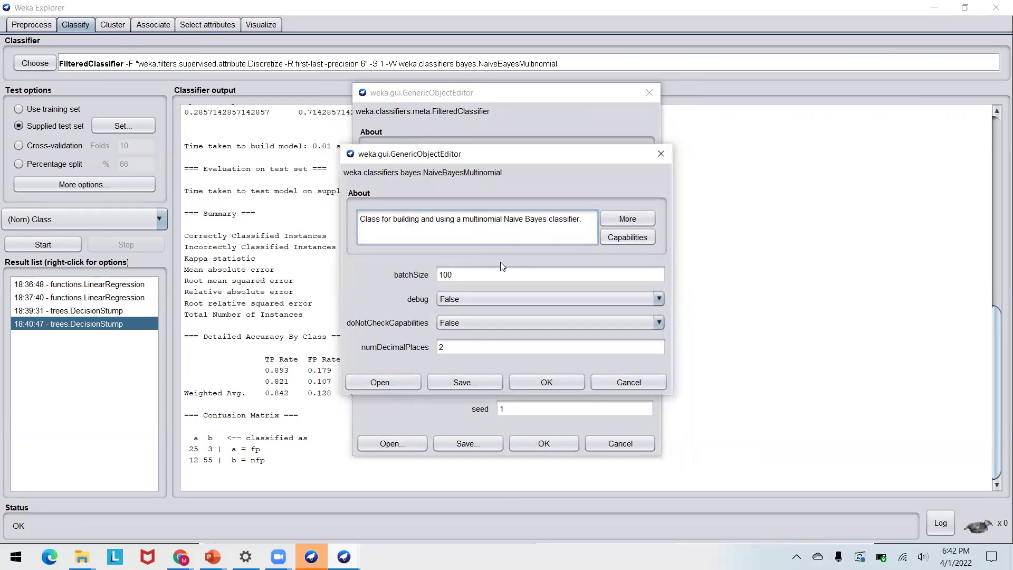
pyautogui.click(549, 383)
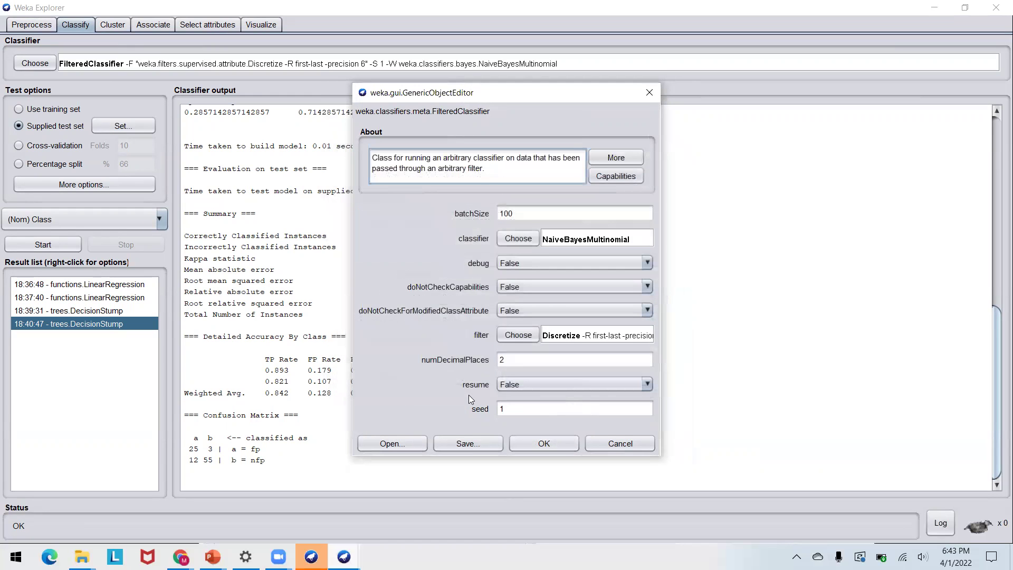
pyautogui.click(534, 449)
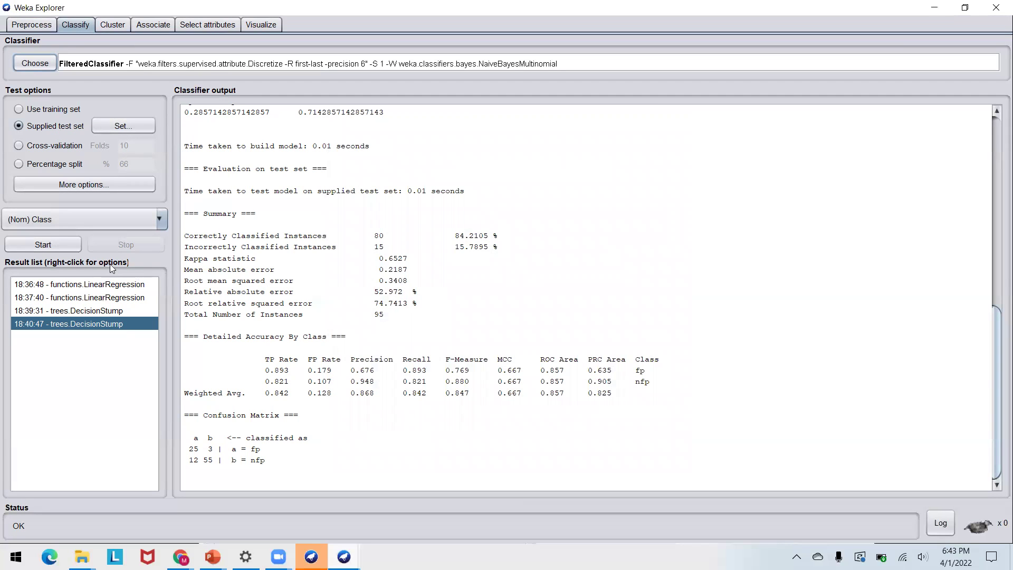
# Step: Try to run the FilteredClassifier with the Discretize filter on the supplied test set and check the loaded training attributes
pyautogui.click(46, 243)
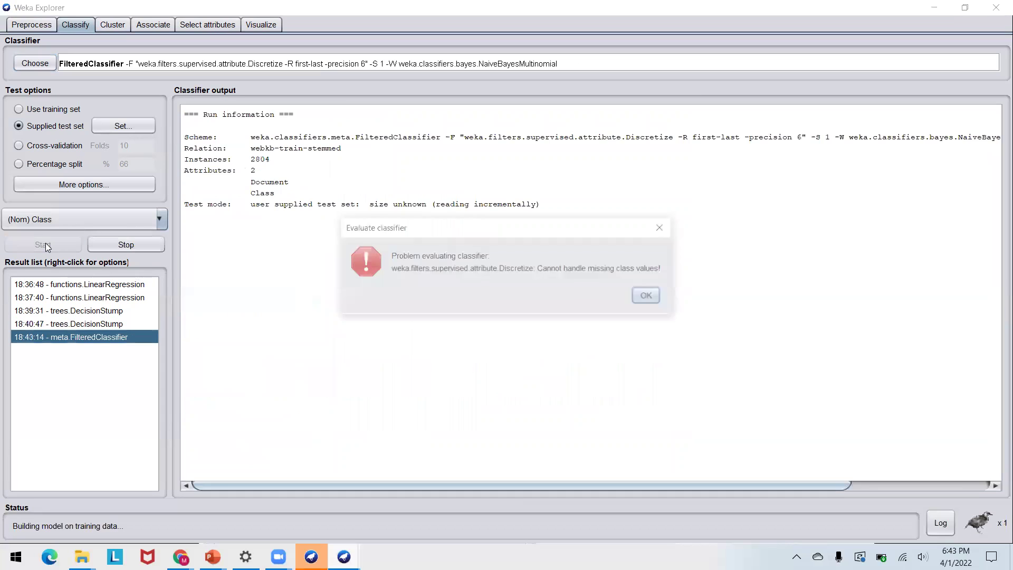
pyautogui.click(648, 297)
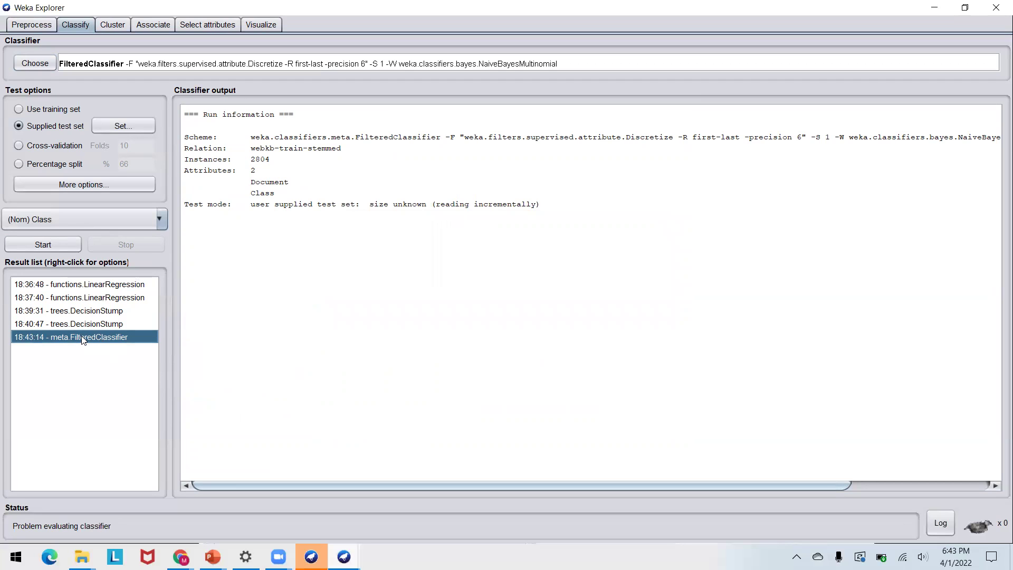
pyautogui.click(30, 26)
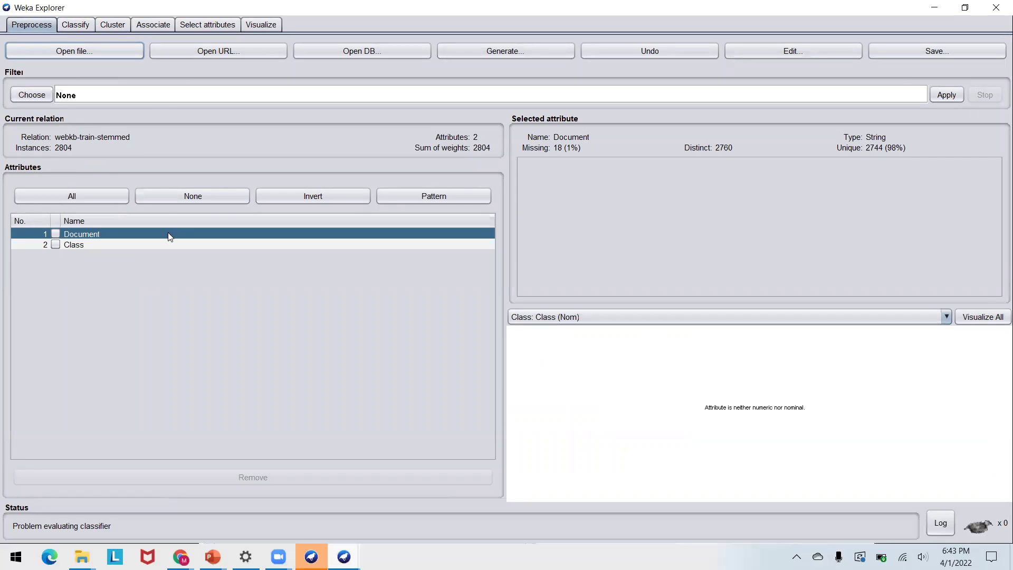
pyautogui.click(73, 25)
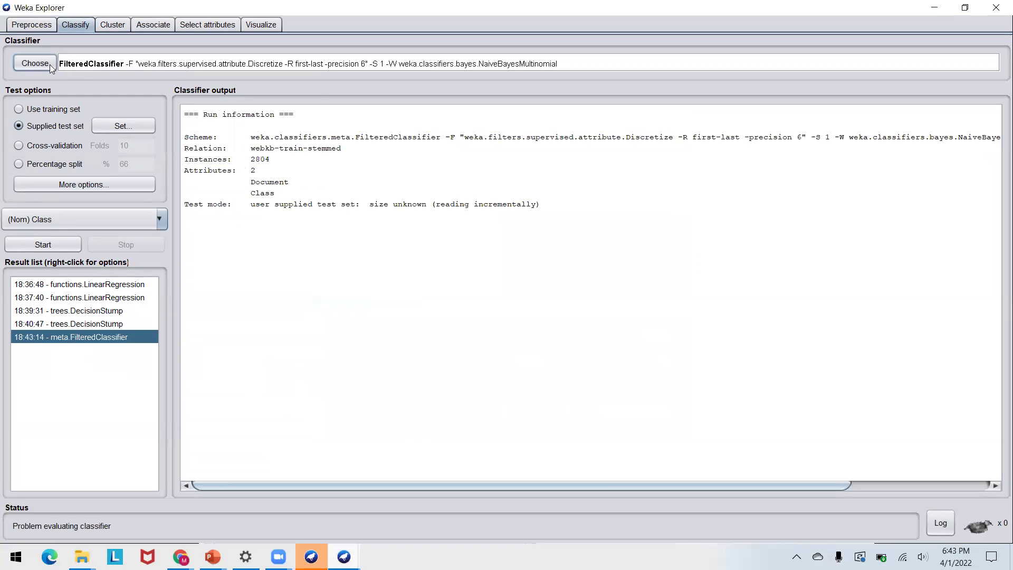
# Step: Replace the FilteredClassifier's filter with StringToWordVector from the unsupervised attribute filters and accept the settings
pyautogui.click(92, 65)
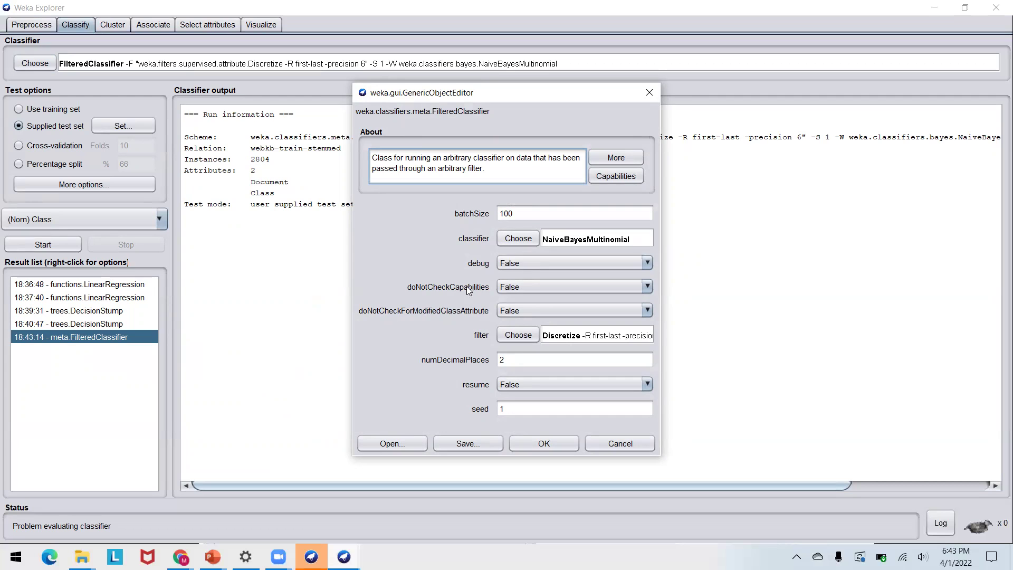
pyautogui.click(533, 334)
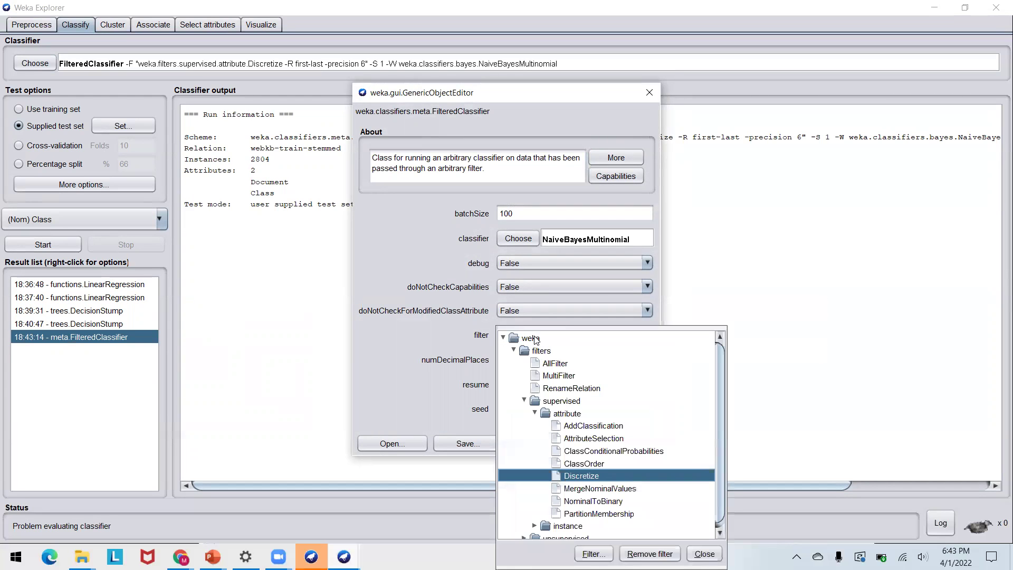
pyautogui.scroll(-1, 538, 442)
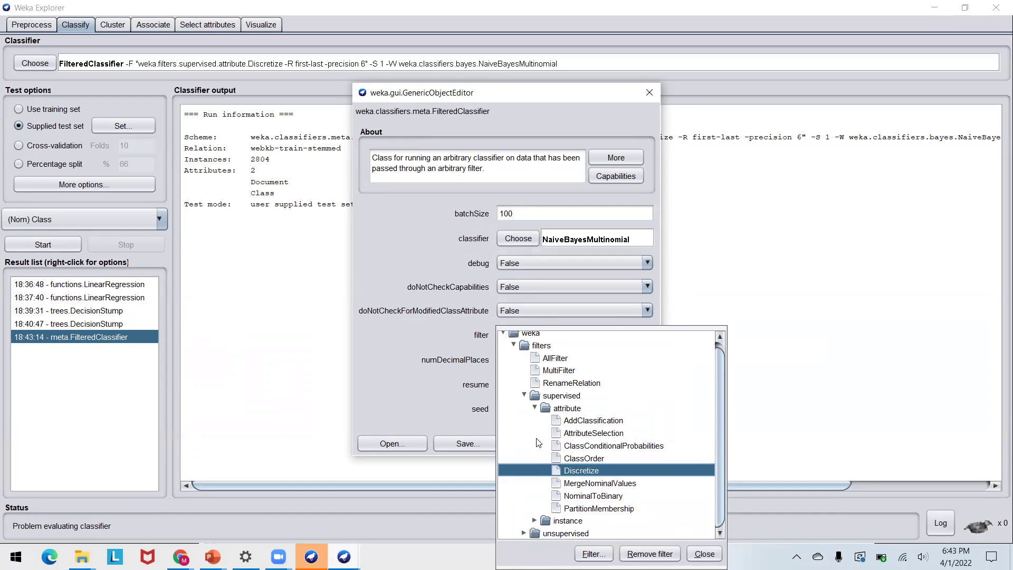
pyautogui.click(431, 357)
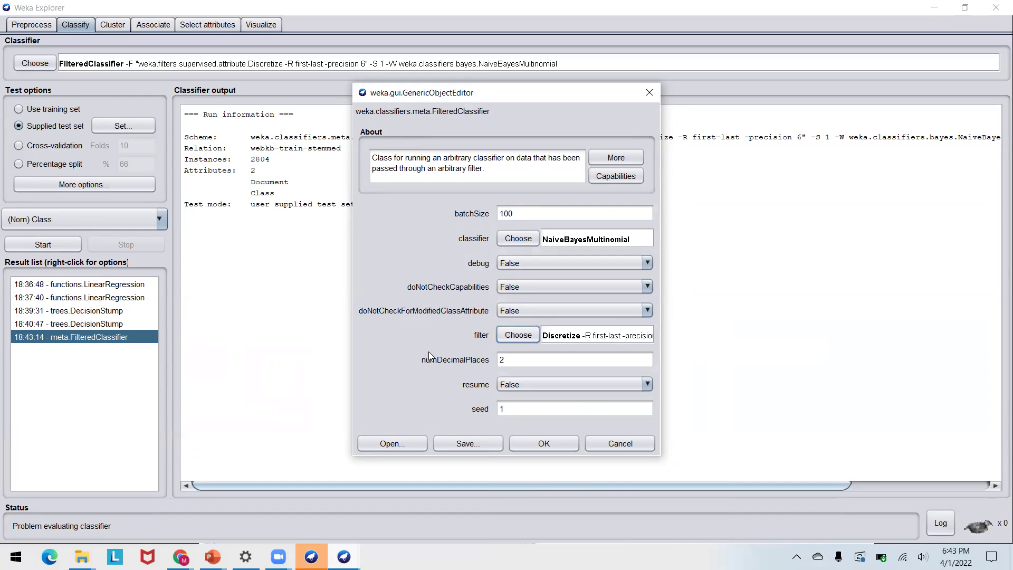
pyautogui.click(517, 338)
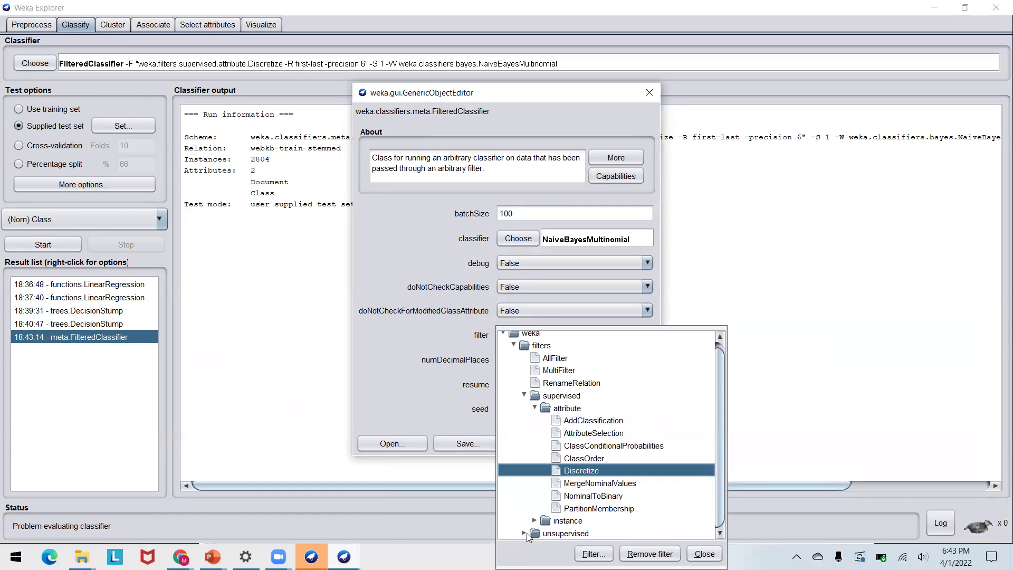
pyautogui.click(524, 533)
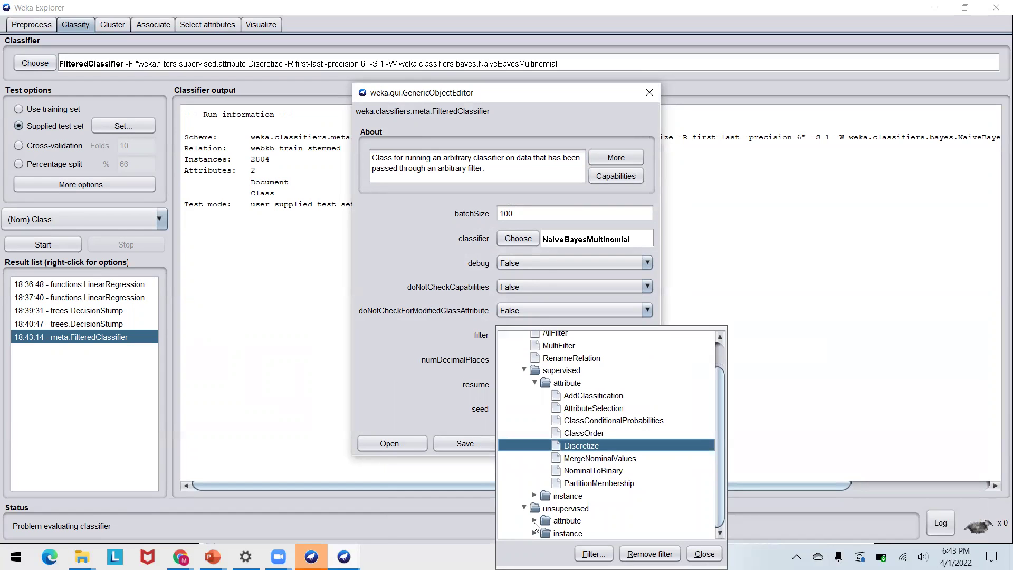
pyautogui.click(533, 521)
pyautogui.scroll(-12, 536, 523)
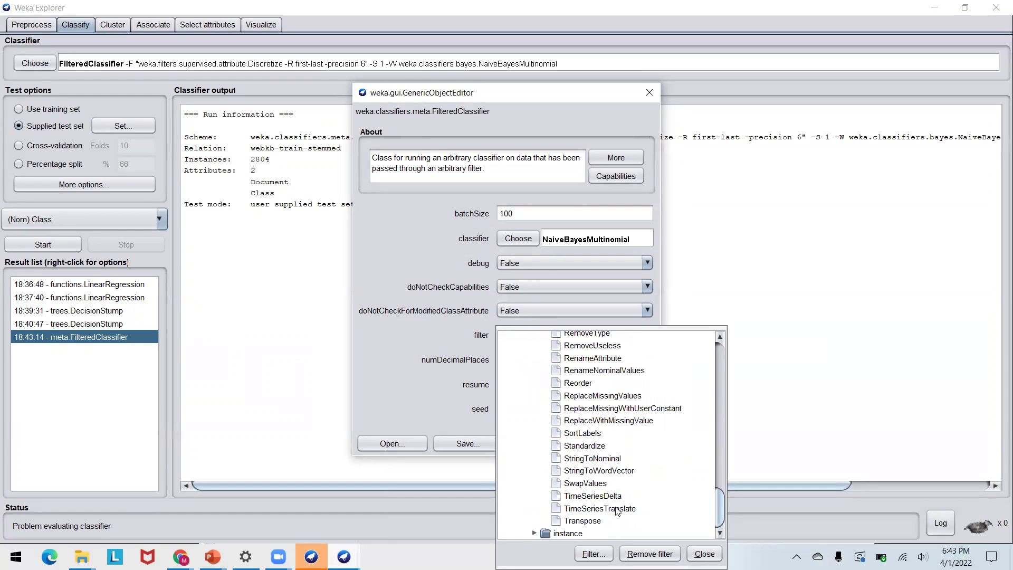
pyautogui.click(597, 473)
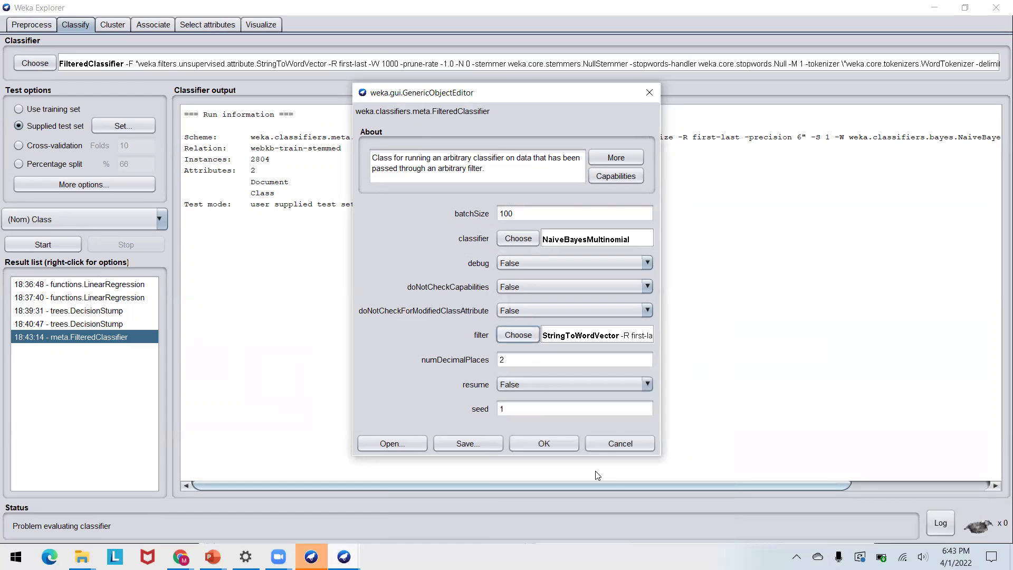
pyautogui.click(545, 443)
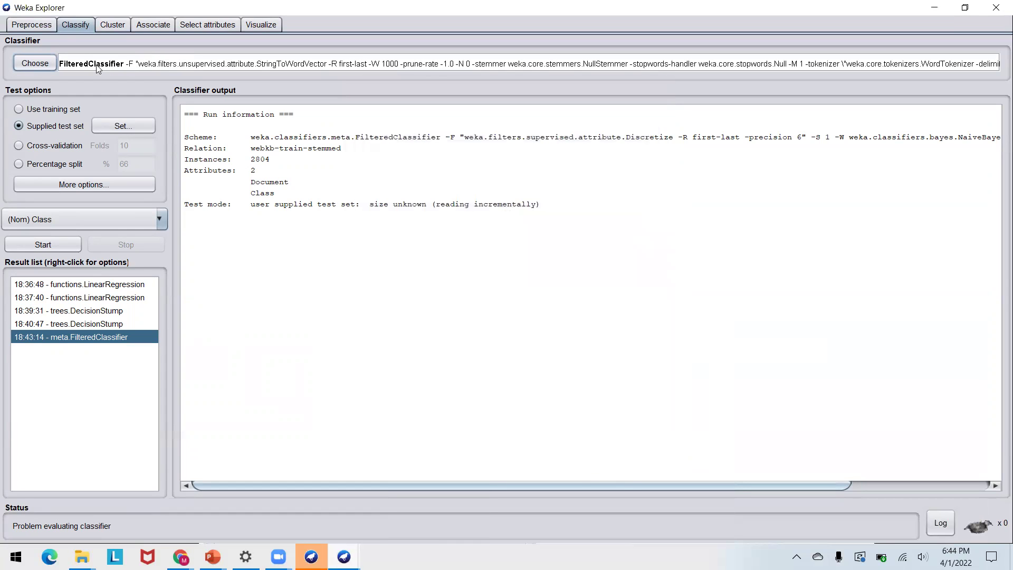
# Step: Set lowerCaseTokens to True in the FilteredClassifier's StringToWordVector filter options
pyautogui.click(35, 63)
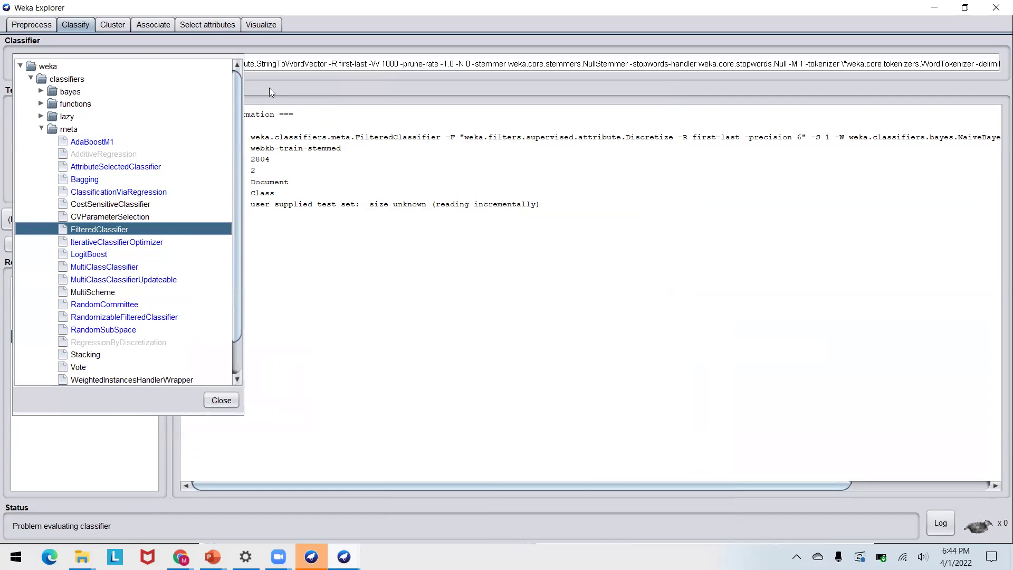
pyautogui.click(318, 97)
pyautogui.click(131, 66)
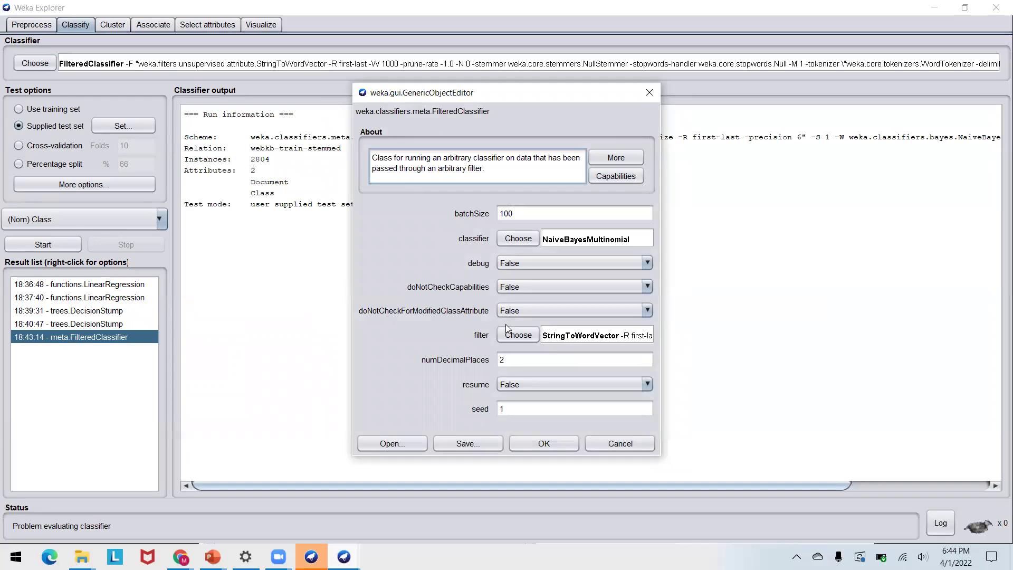
pyautogui.click(564, 336)
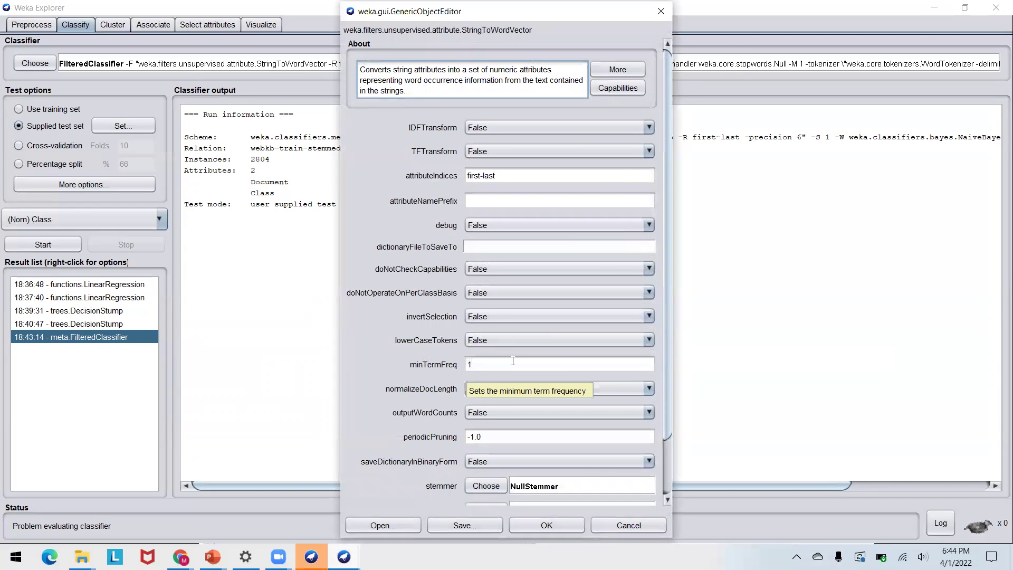
pyautogui.click(485, 342)
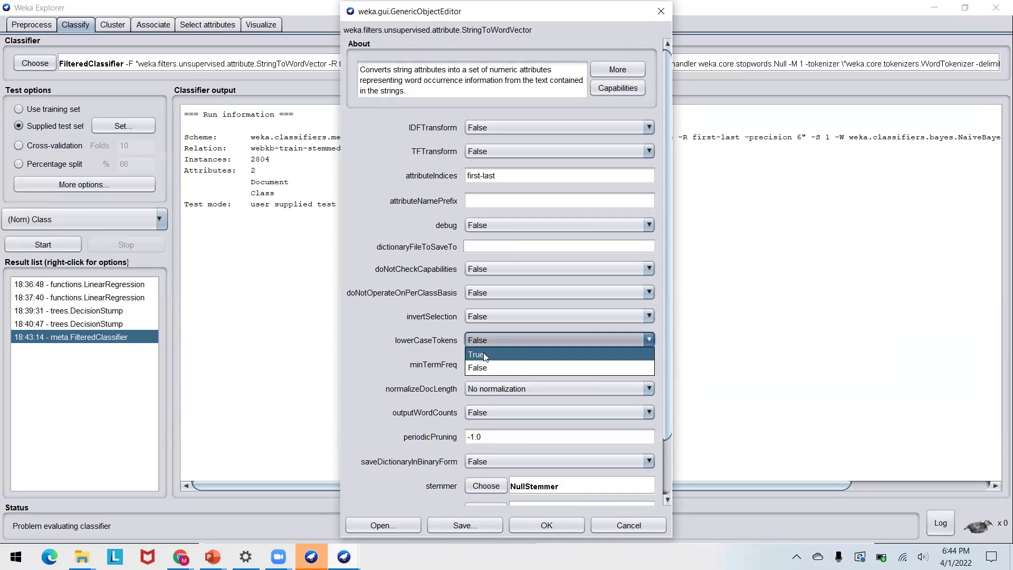
pyautogui.click(485, 356)
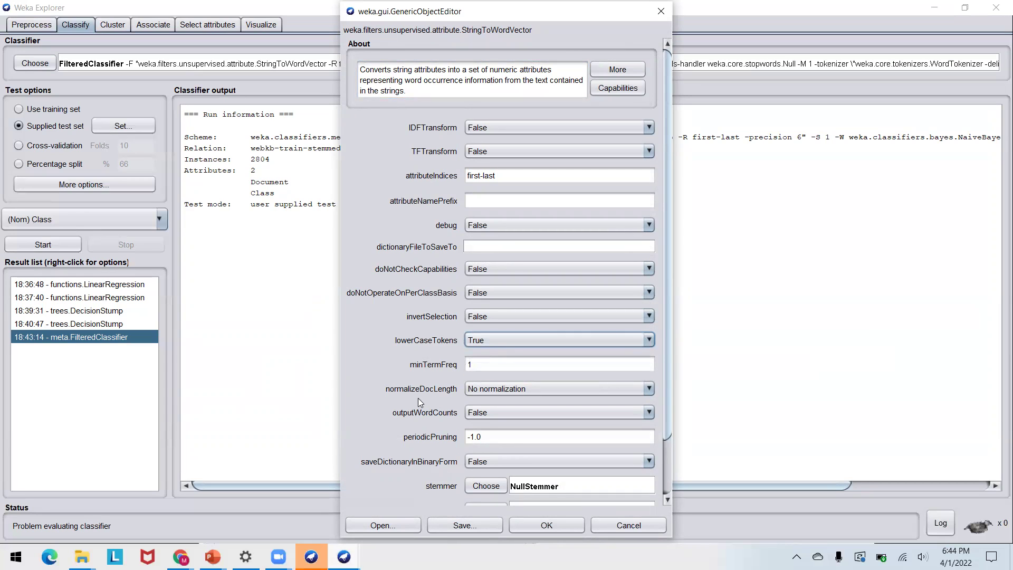
# Step: Accept the StringToWordVector and FilteredClassifier settings and run the classifier on the supplied test set
pyautogui.scroll(-1, 418, 397)
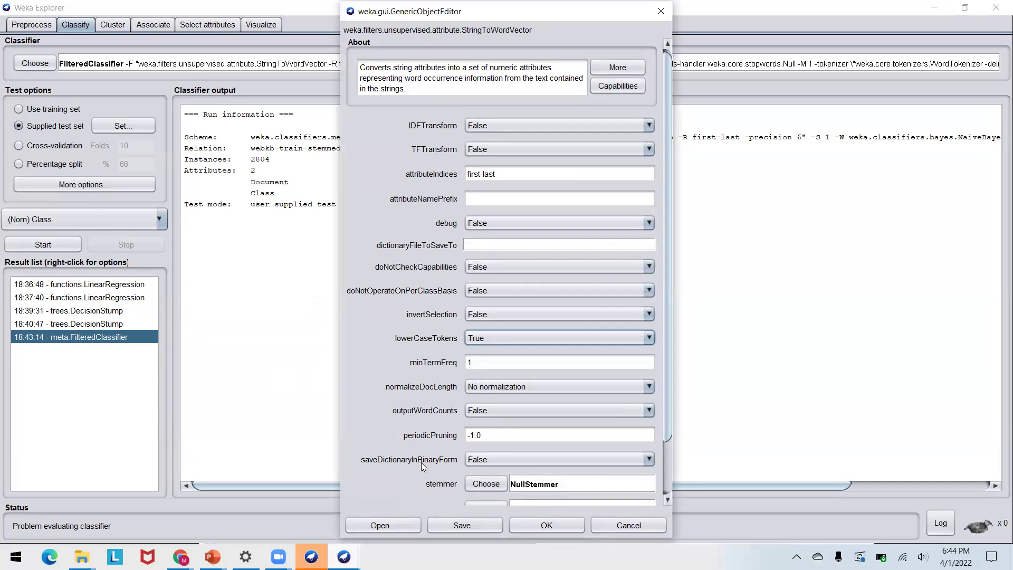
pyautogui.scroll(-3, 421, 463)
pyautogui.scroll(-1, 422, 466)
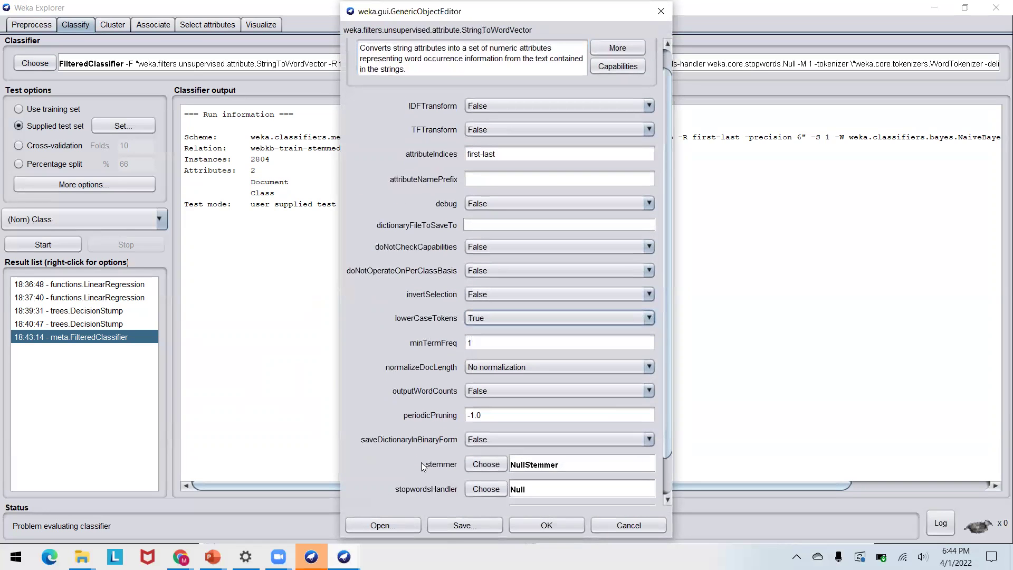
pyautogui.click(536, 529)
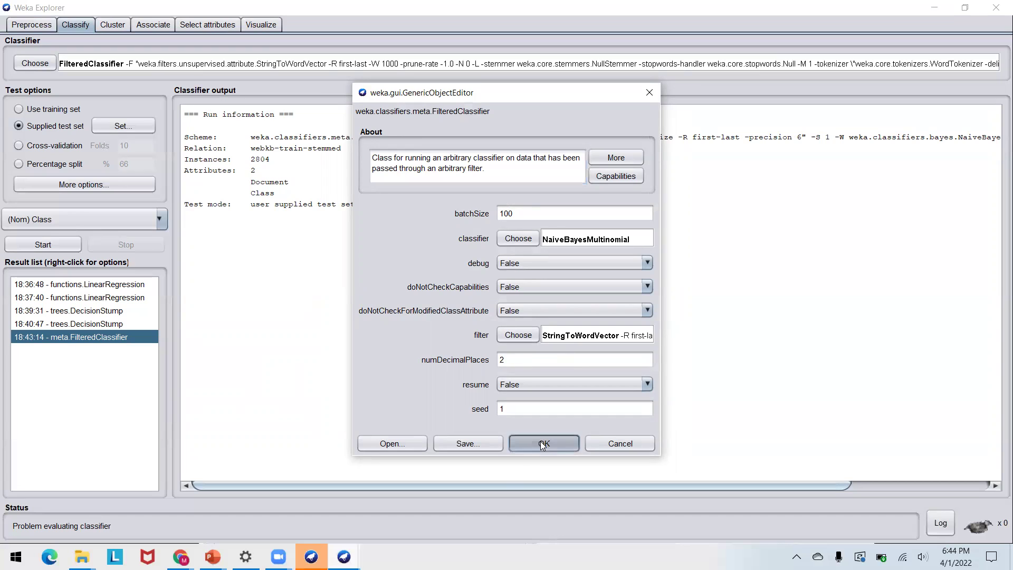
pyautogui.click(542, 443)
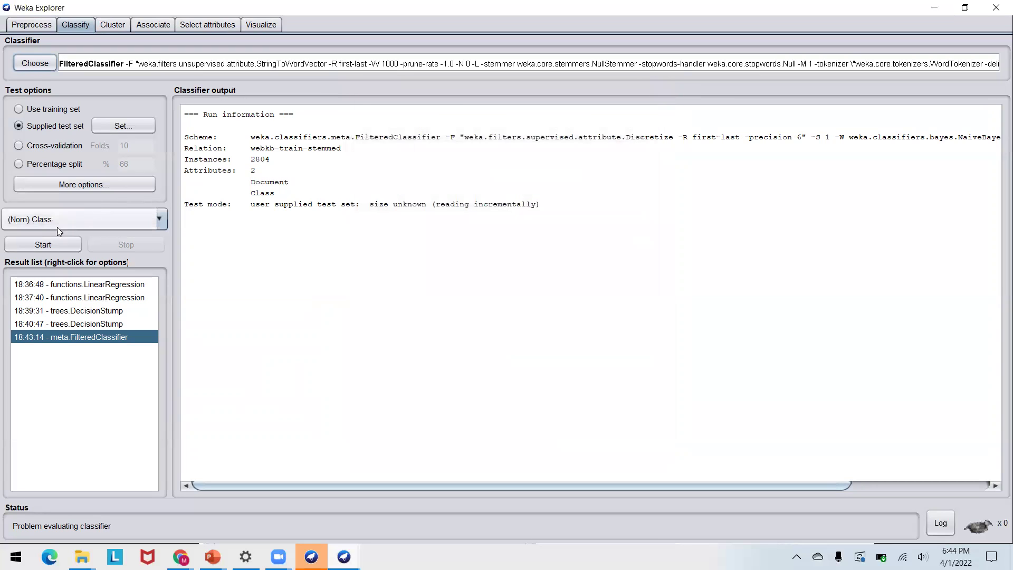
pyautogui.click(47, 246)
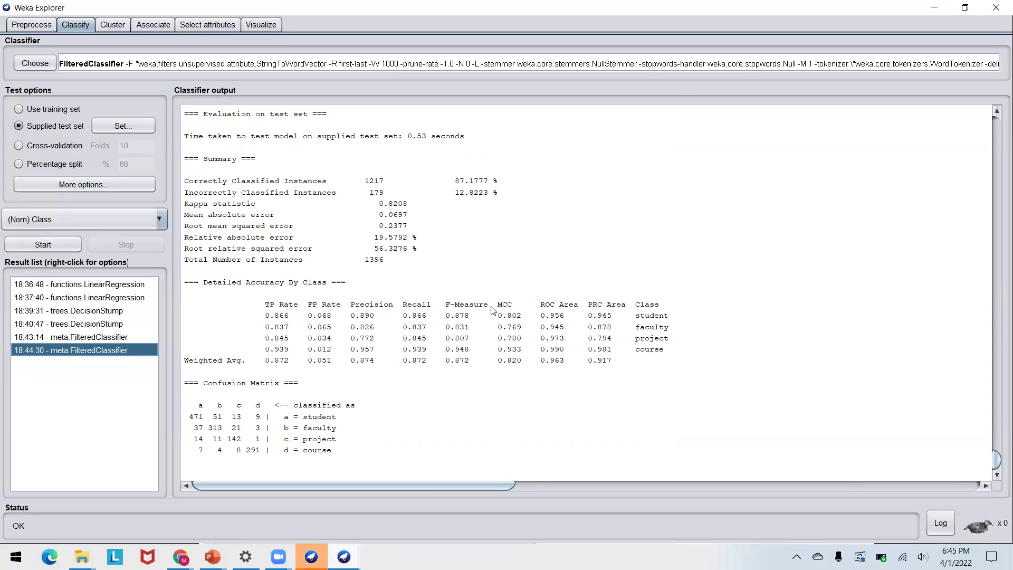
# Step: Compare the stored outputs of the first LinearRegression run, the first DecisionStump run and both FilteredClassifier runs
pyautogui.click(112, 287)
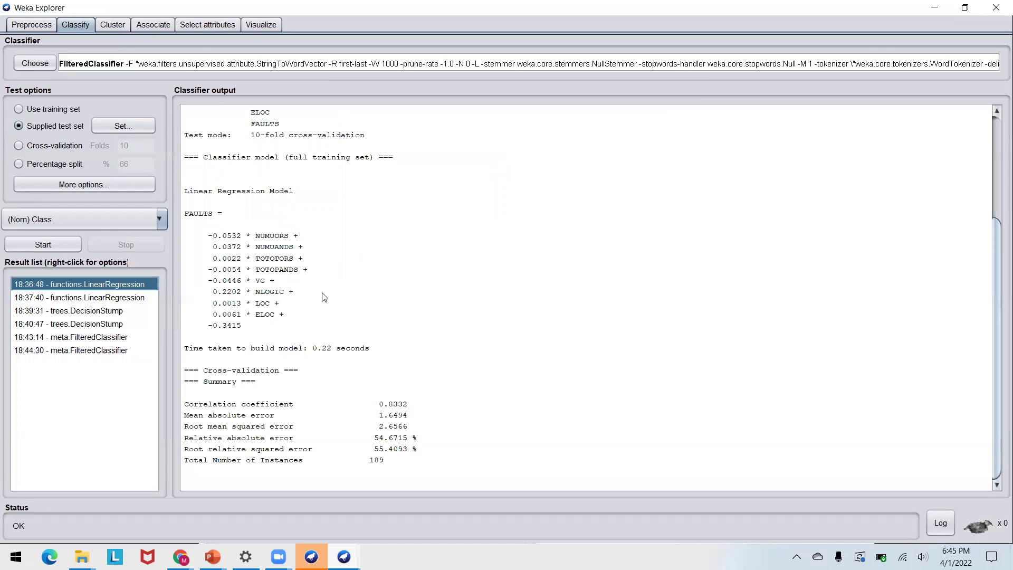
pyautogui.click(98, 312)
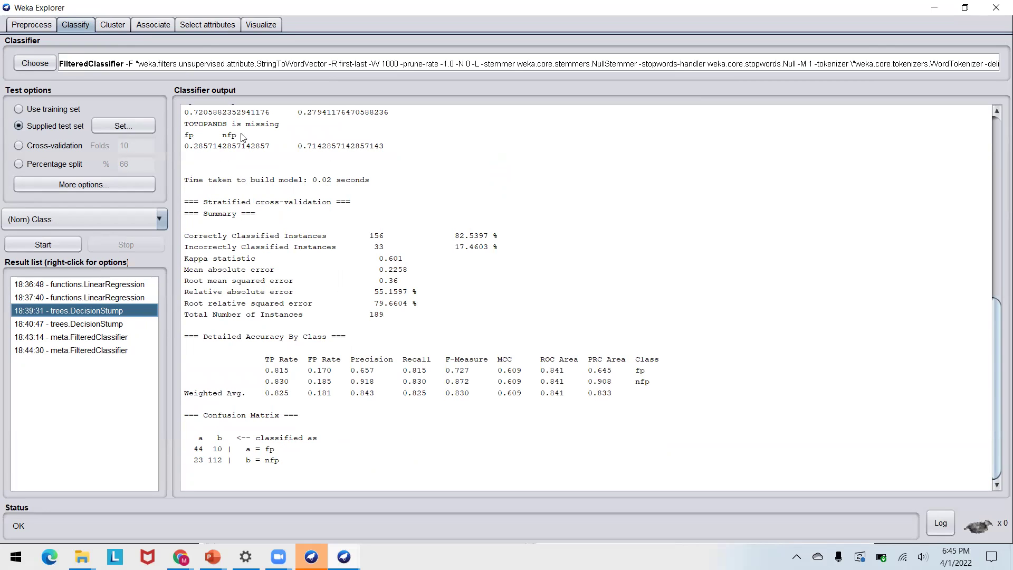
pyautogui.click(105, 340)
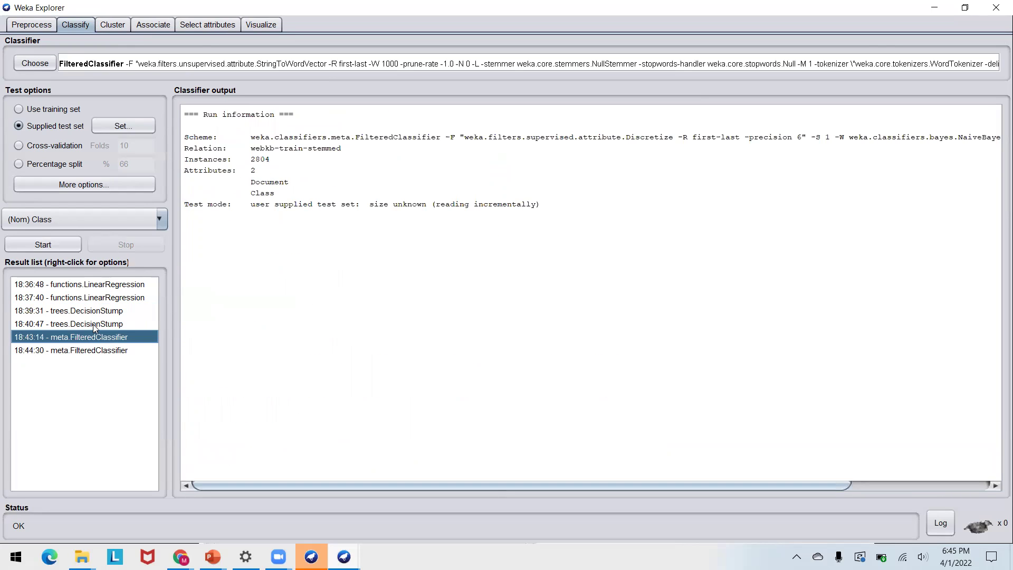
pyautogui.click(89, 352)
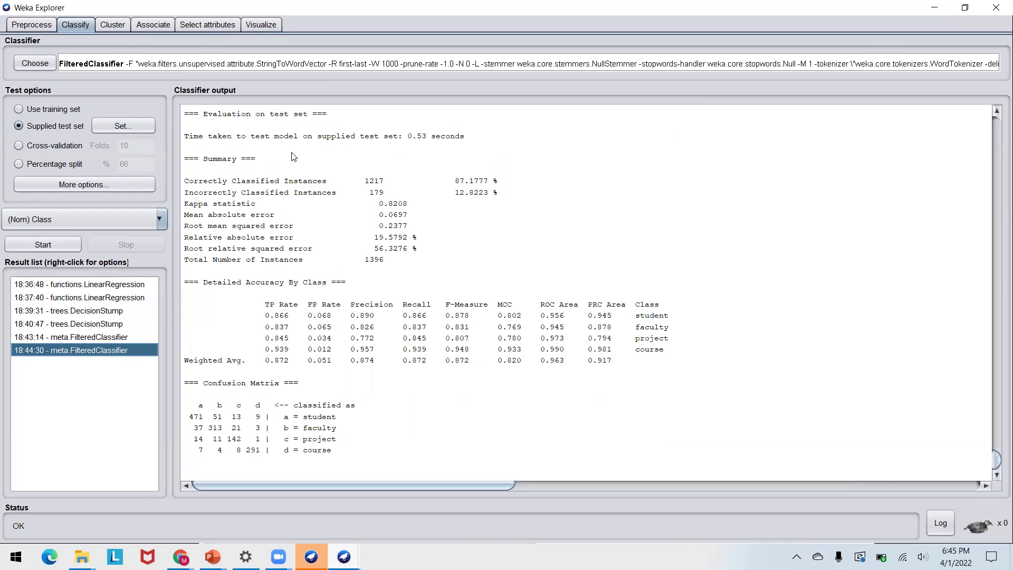
pyautogui.click(119, 334)
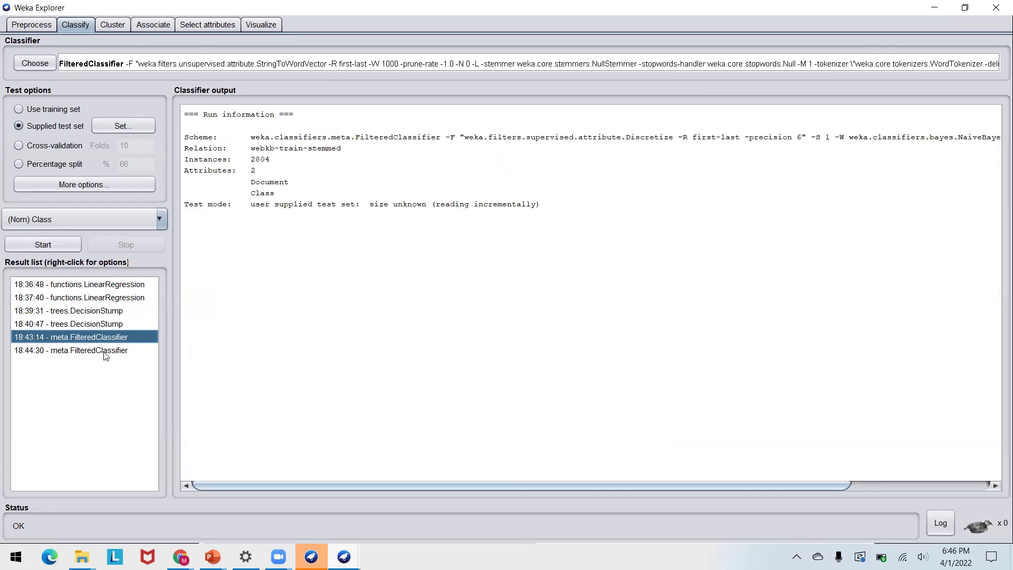
pyautogui.click(104, 351)
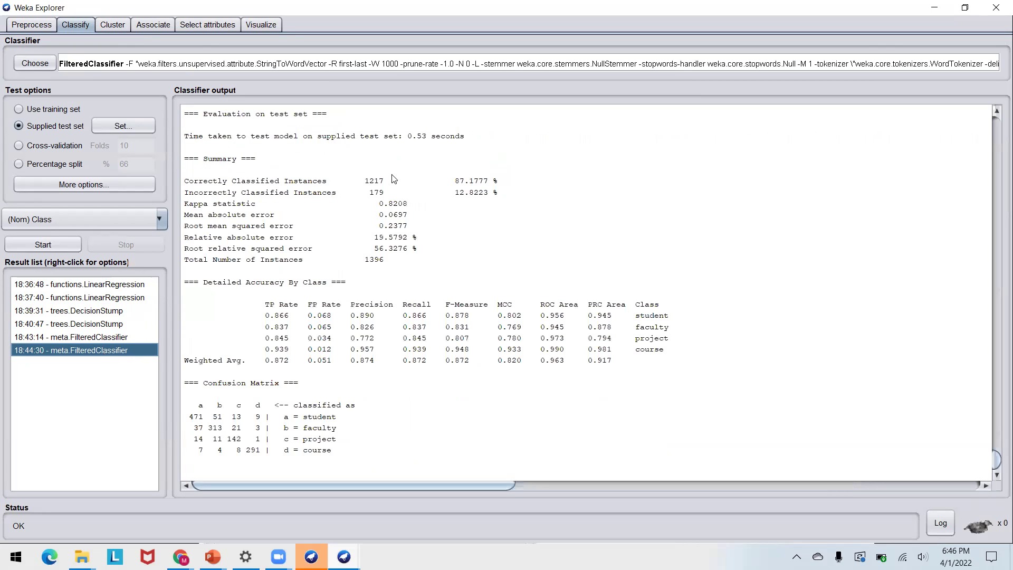